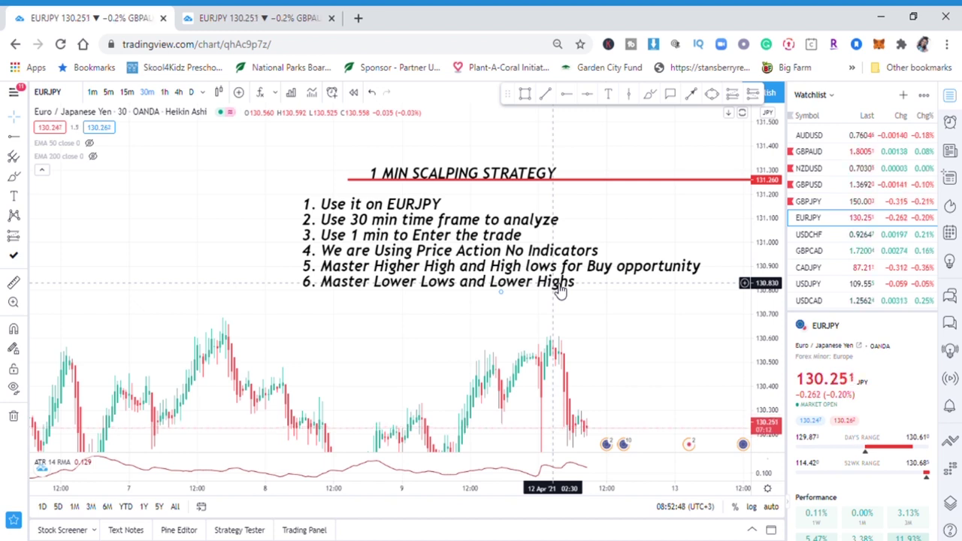
Drag the strategy list text off the top of the chart.
{"action": "left_click_drag", "start_coordinate": [451, 301], "coordinate": [458, 269]}
{"action": "left_click_drag", "start_coordinate": [488, 223], "coordinate": [477, 54]}
{"action": "mouse_move", "coordinate": [436, 329]}
{"action": "left_mouse_down"}
{"action": "mouse_move", "coordinate": [490, 230]}
{"action": "mouse_move", "coordinate": [603, 198]}
{"action": "left_mouse_up"}
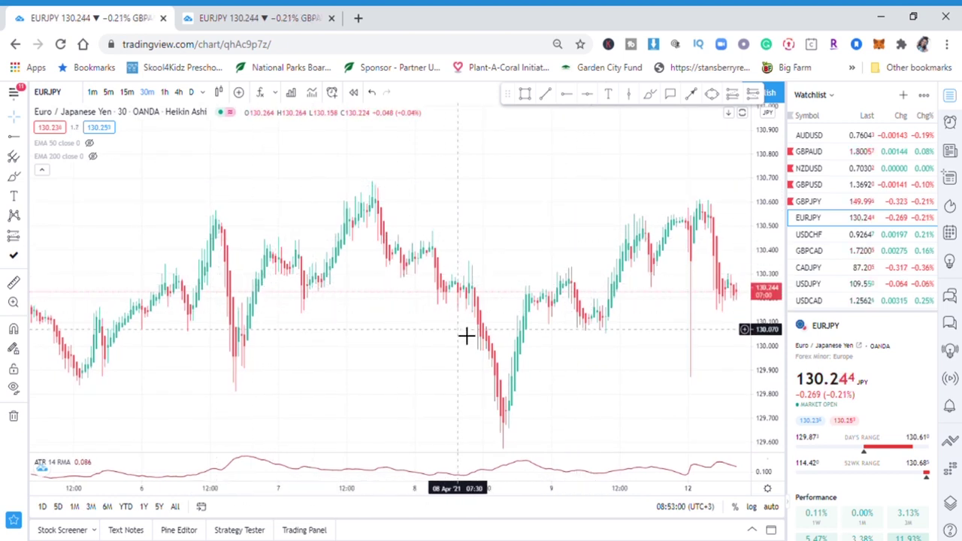
Zoom and pan the chart so the 7 April peak fills the view.
{"action": "scroll", "coordinate": [466, 257], "scroll_direction": "up", "scroll_amount": 2}
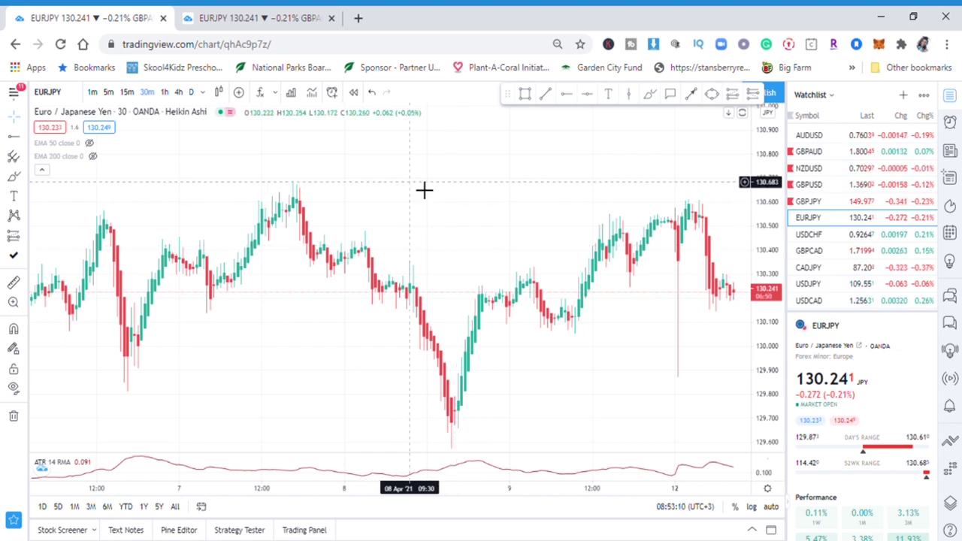
{"action": "scroll", "coordinate": [529, 204], "scroll_direction": "up", "scroll_amount": 3}
{"action": "left_click_drag", "start_coordinate": [418, 213], "coordinate": [524, 188]}
{"action": "left_click", "coordinate": [524, 93]}
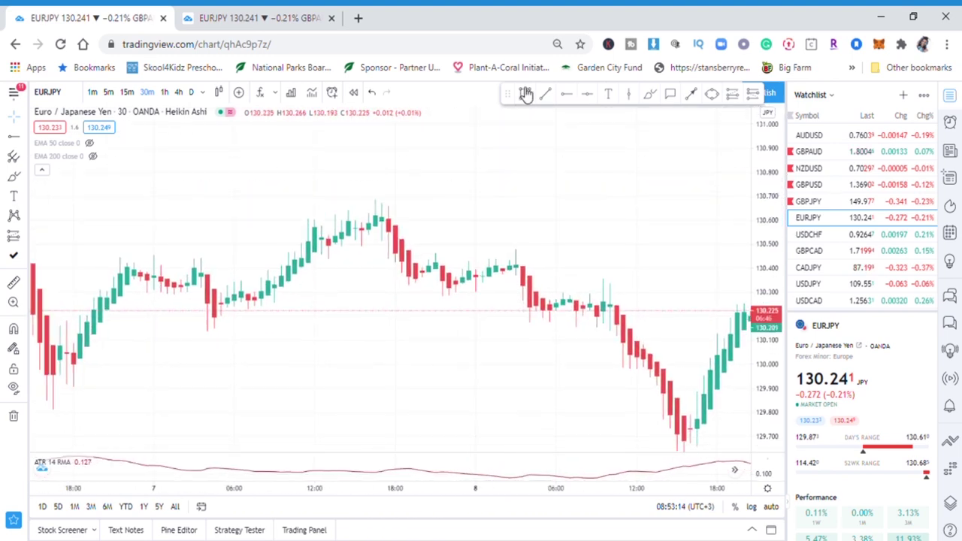
Draw a thin grey rectangle across the 7 April peak, about 130.605–130.644, extending its left edge.
{"action": "left_click", "coordinate": [423, 211]}
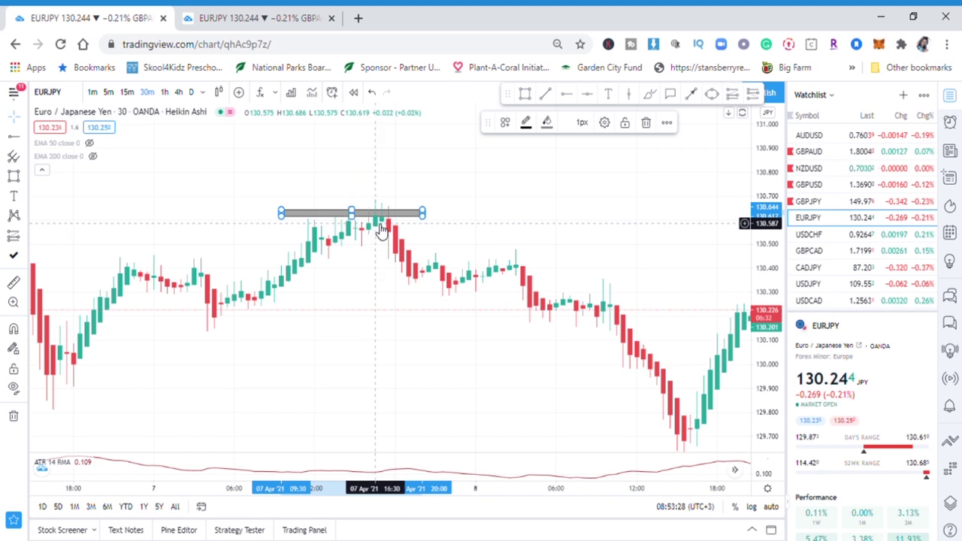
{"action": "left_click", "coordinate": [287, 229]}
{"action": "left_click_drag", "start_coordinate": [284, 222], "coordinate": [288, 228]}
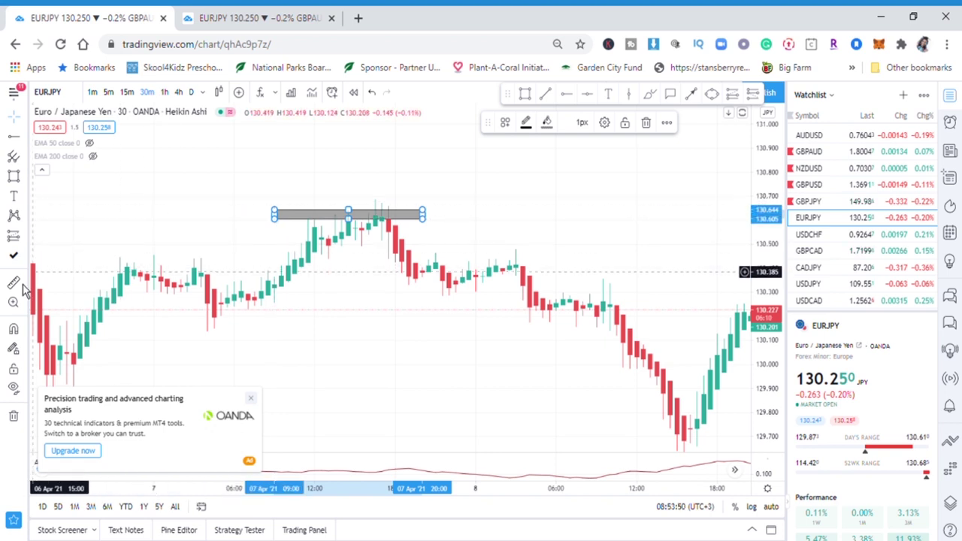
Measure the move from the zone with the ruler, then place a text label above it.
{"action": "left_click", "coordinate": [316, 239], "text": "shift"}
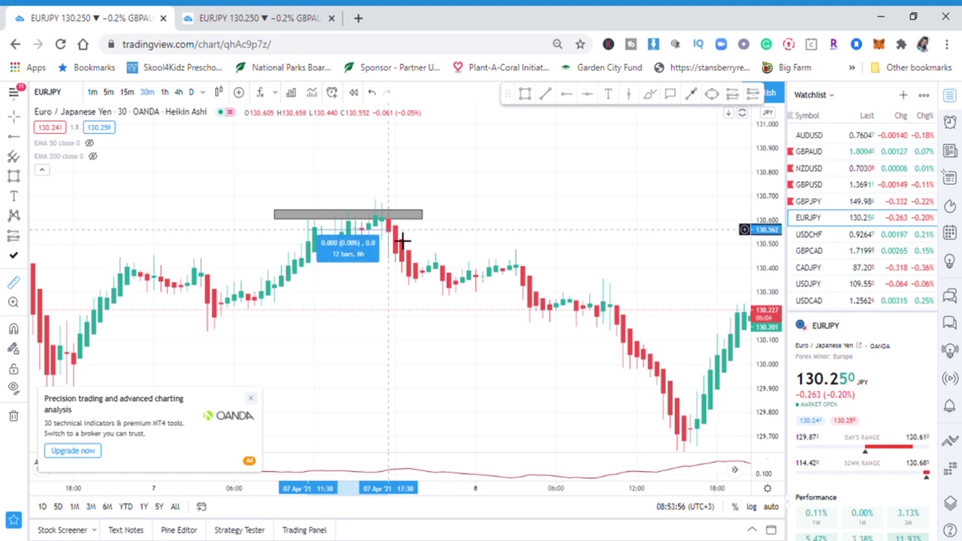
{"action": "left_click", "coordinate": [458, 224]}
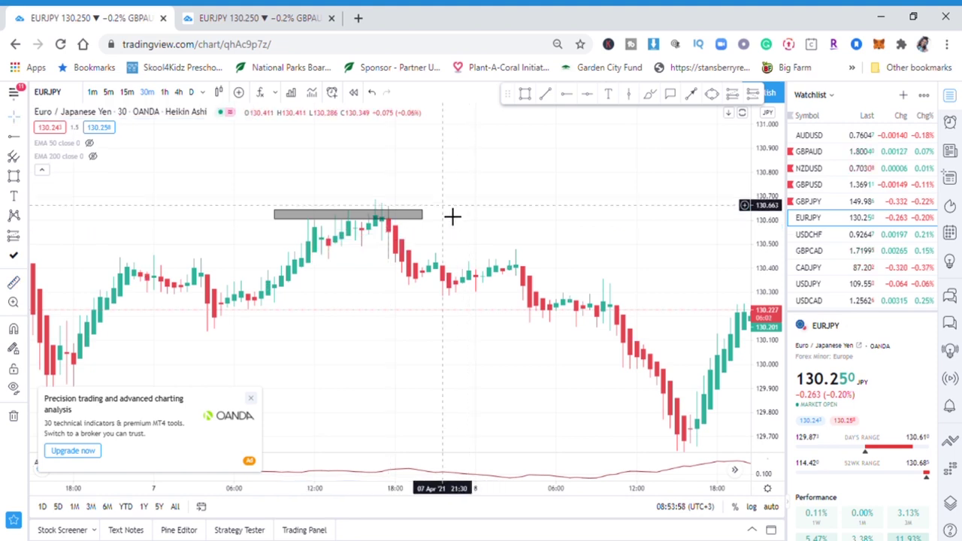
{"action": "left_click", "coordinate": [615, 97]}
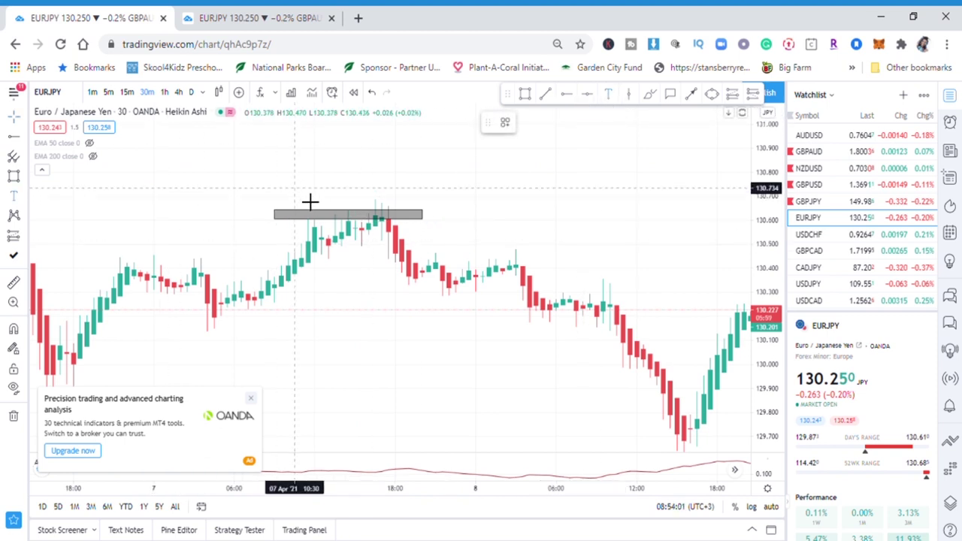
{"action": "left_click", "coordinate": [359, 197]}
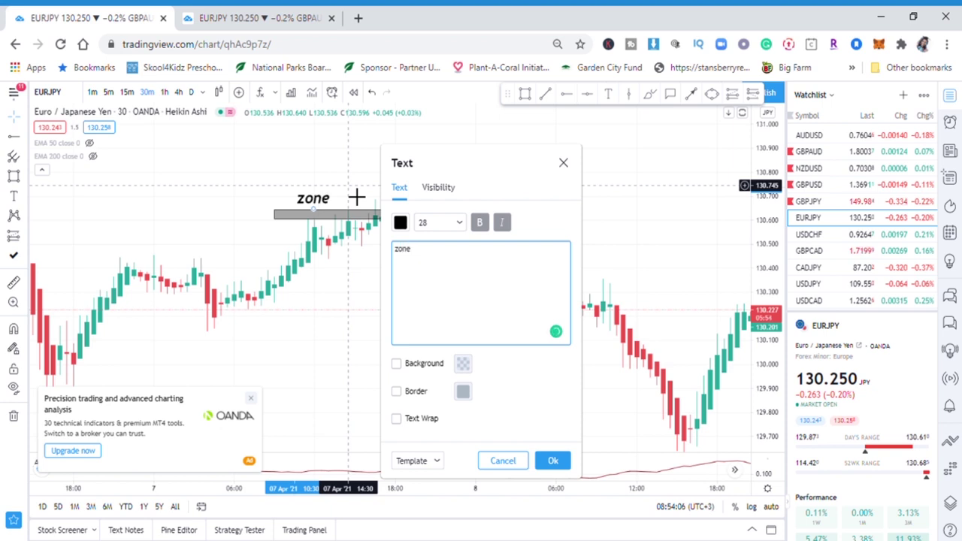
Confirm the 'zone' label, centre it above the rectangle, and close the OANDA ad.
{"action": "left_click", "coordinate": [552, 460]}
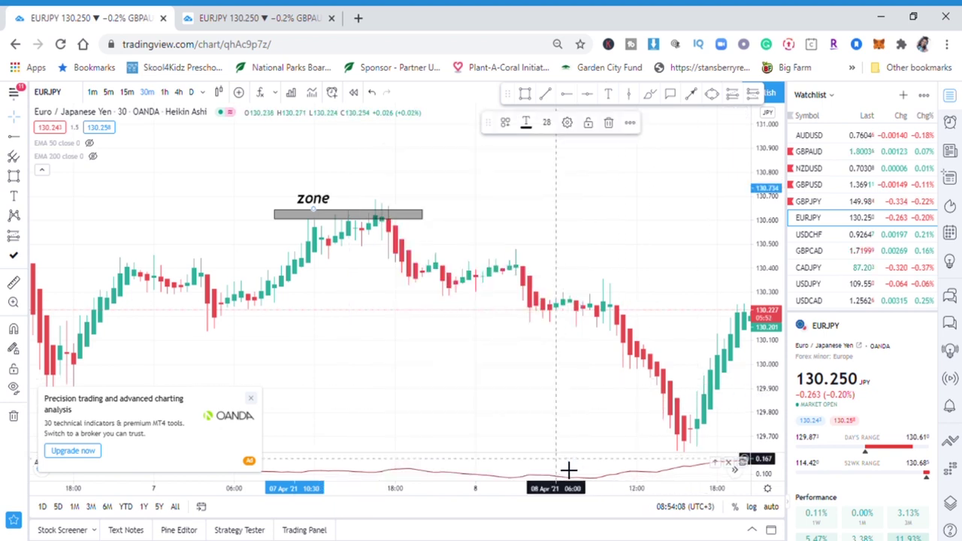
{"action": "left_click", "coordinate": [438, 187]}
{"action": "left_click_drag", "start_coordinate": [327, 204], "coordinate": [359, 196]}
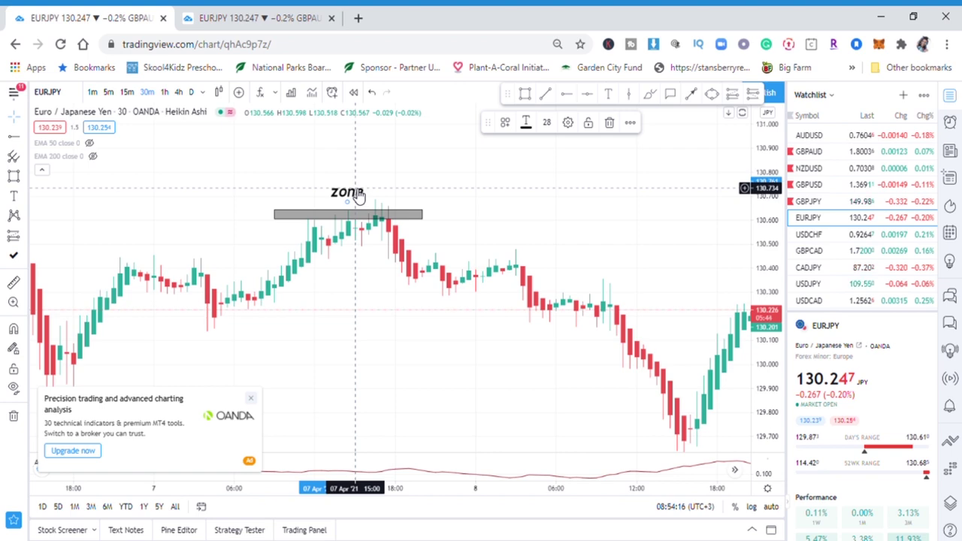
{"action": "left_click", "coordinate": [250, 399]}
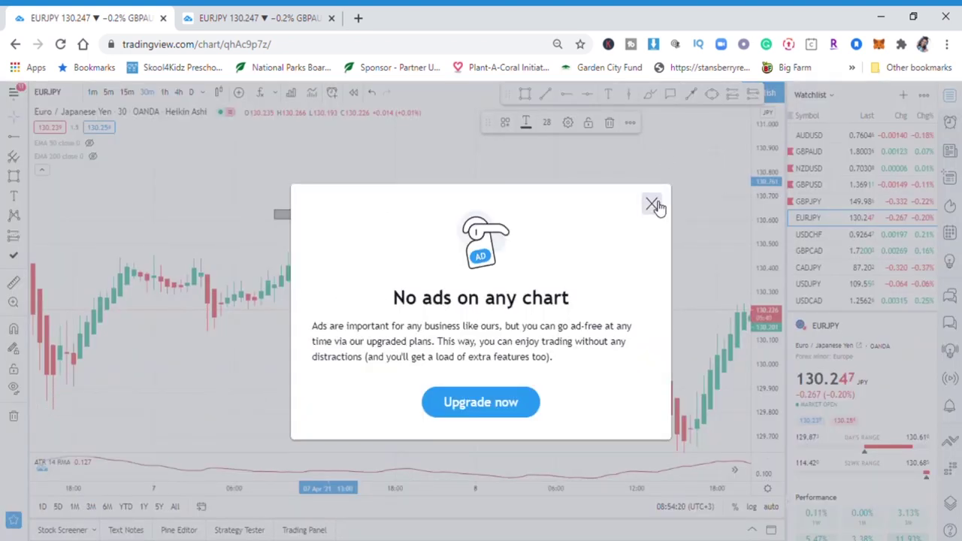
Dismiss the no-ads dialog and draw a thin rectangle near 129.90 below the candles.
{"action": "left_click", "coordinate": [653, 205]}
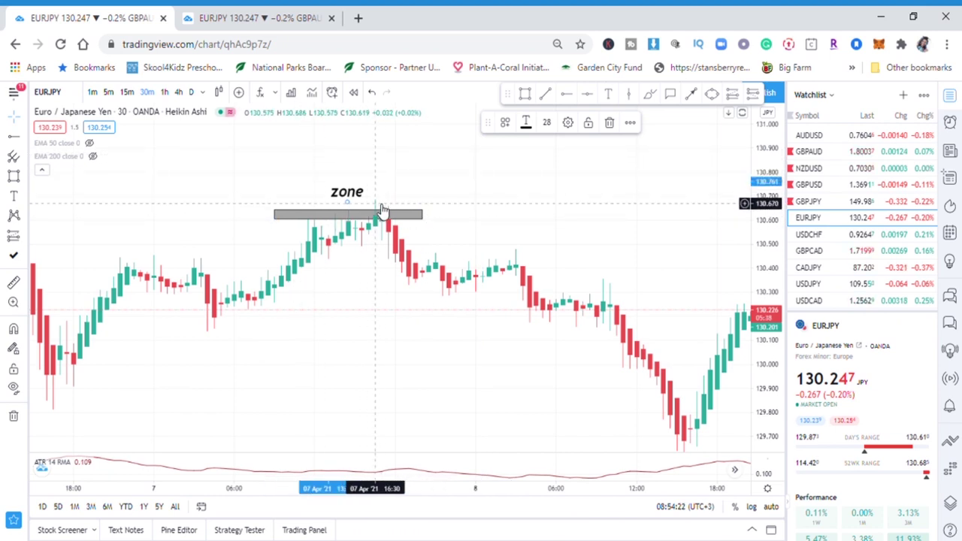
{"action": "left_click", "coordinate": [348, 214]}
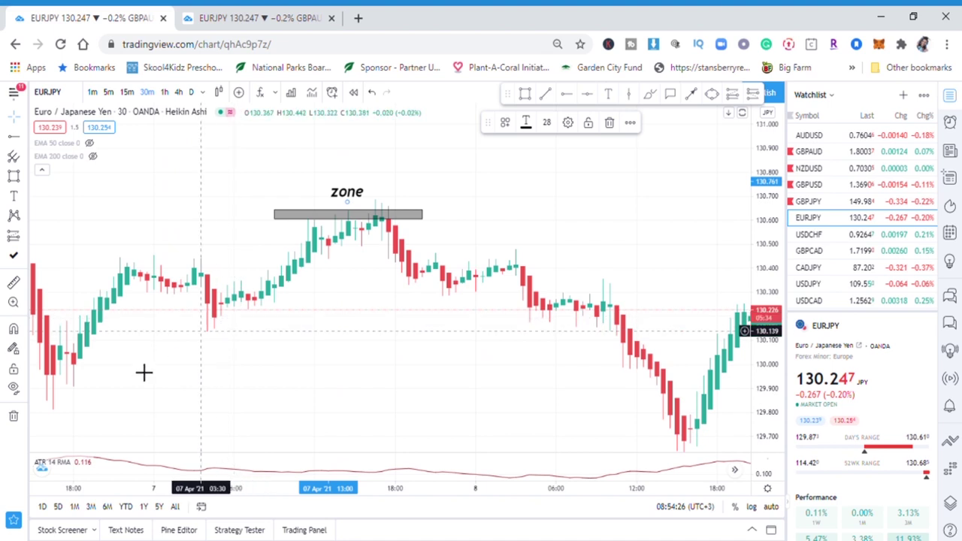
{"action": "left_click", "coordinate": [526, 95]}
{"action": "left_click_drag", "start_coordinate": [194, 384], "coordinate": [455, 386]}
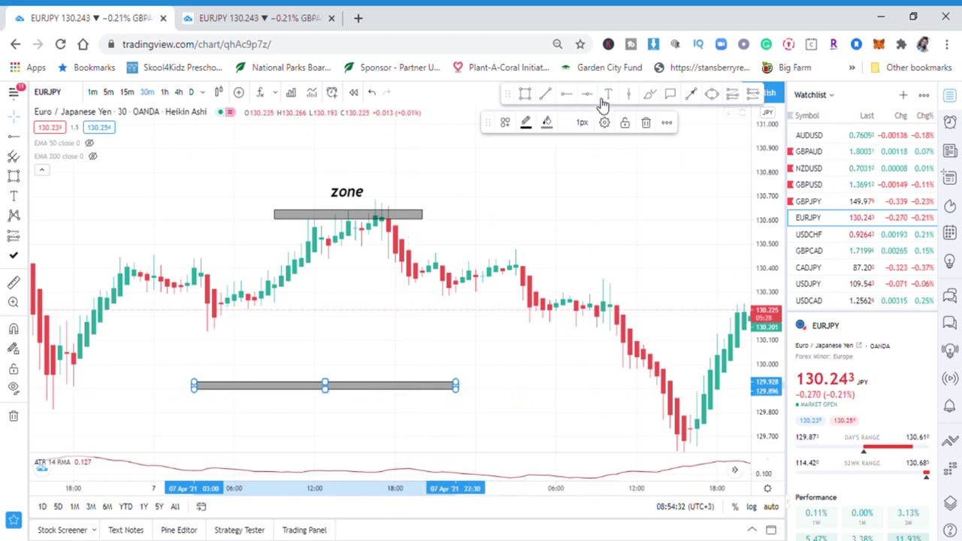
Draw a rising trend line from the lower rectangle, then delete both the line and rectangle.
{"action": "left_click", "coordinate": [692, 94]}
{"action": "left_click", "coordinate": [396, 388]}
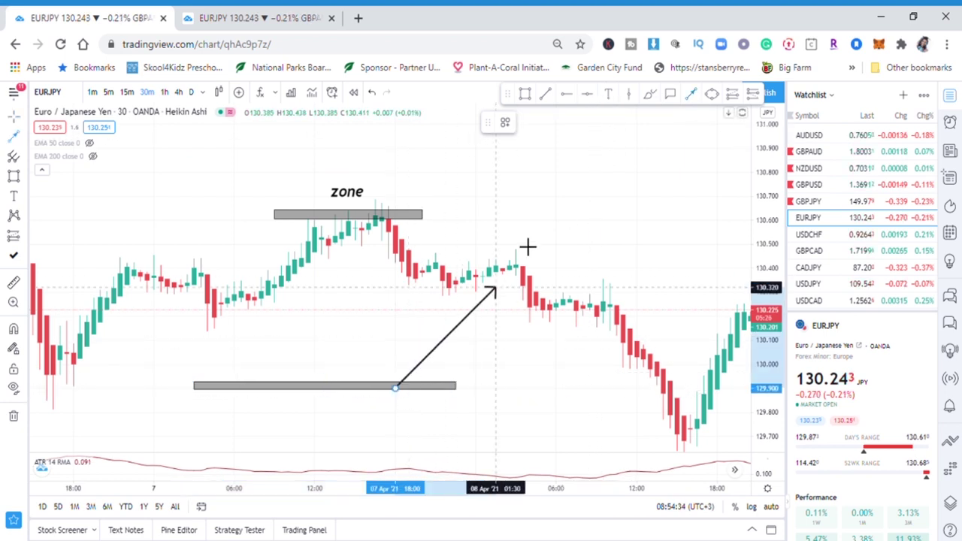
{"action": "left_click", "coordinate": [555, 182]}
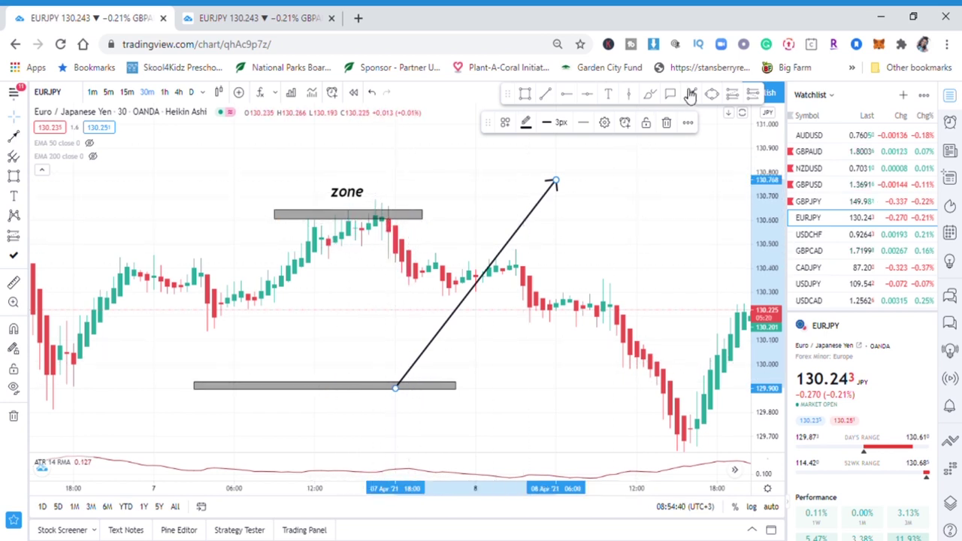
{"action": "left_click", "coordinate": [668, 123]}
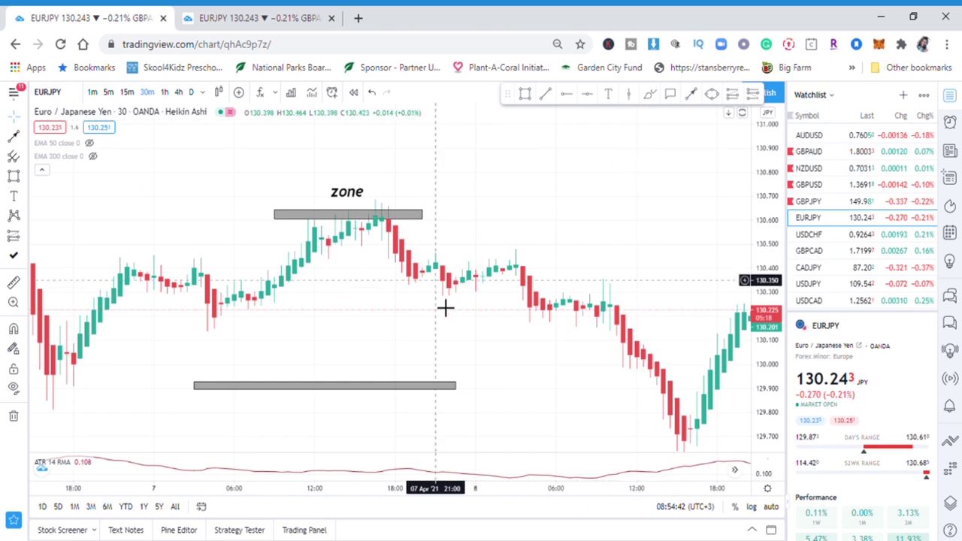
{"action": "left_click", "coordinate": [454, 386]}
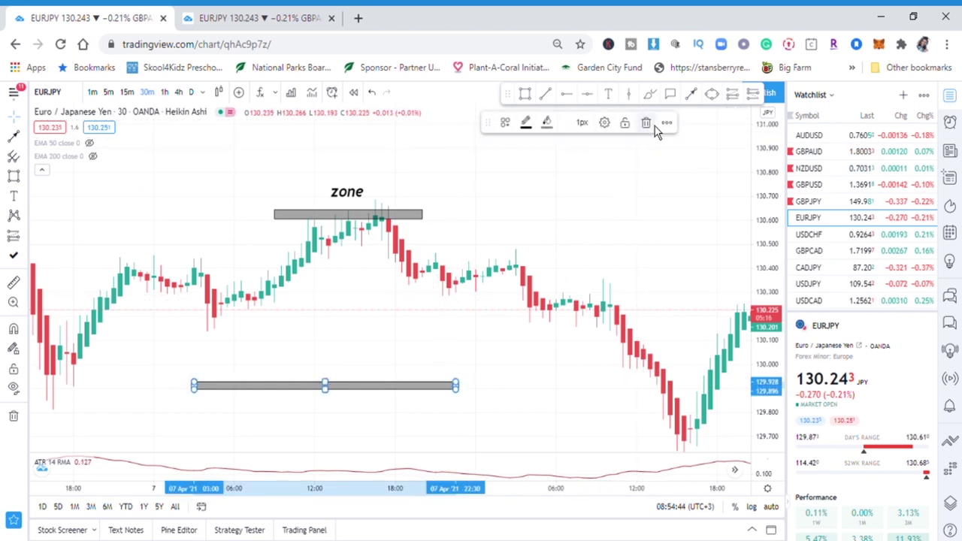
{"action": "left_click", "coordinate": [646, 123]}
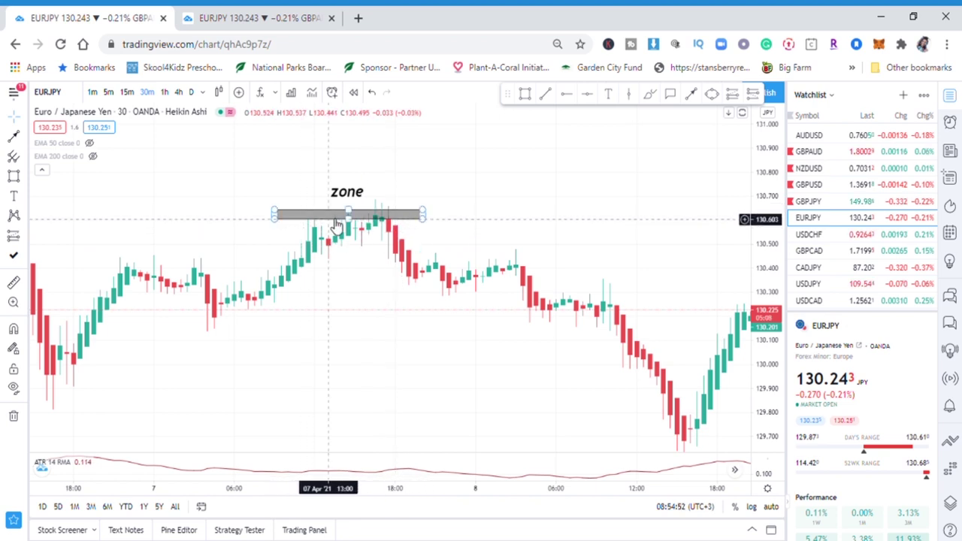
Switch EURJPY to the 1-minute timeframe and rescale so candle tops meet the grey zone.
{"action": "type", "text": "1"}
{"action": "key", "text": "Return"}
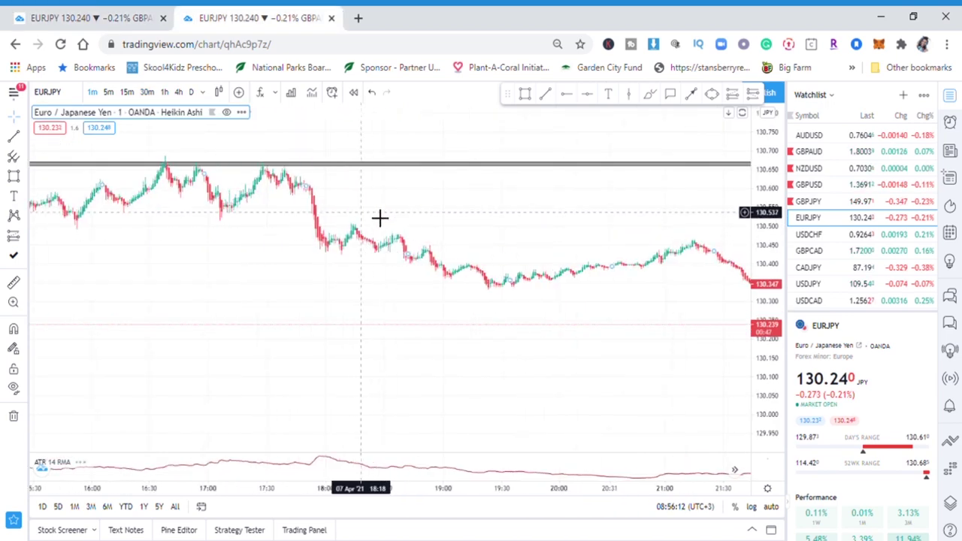
{"action": "left_click_drag", "start_coordinate": [762, 301], "coordinate": [650, 333]}
{"action": "scroll", "coordinate": [699, 342], "scroll_direction": "up", "scroll_amount": 2}
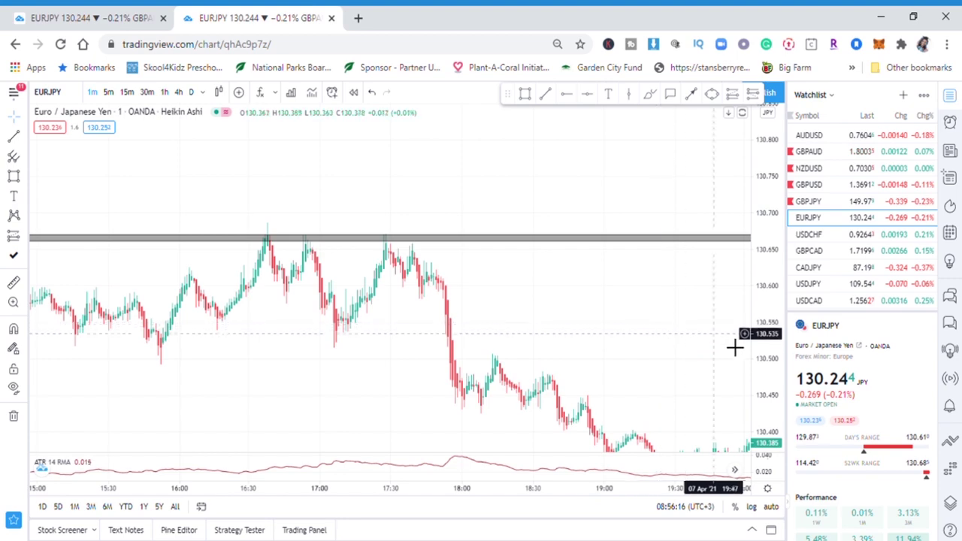
{"action": "left_click_drag", "start_coordinate": [770, 260], "coordinate": [769, 280]}
{"action": "left_click_drag", "start_coordinate": [541, 323], "coordinate": [639, 271]}
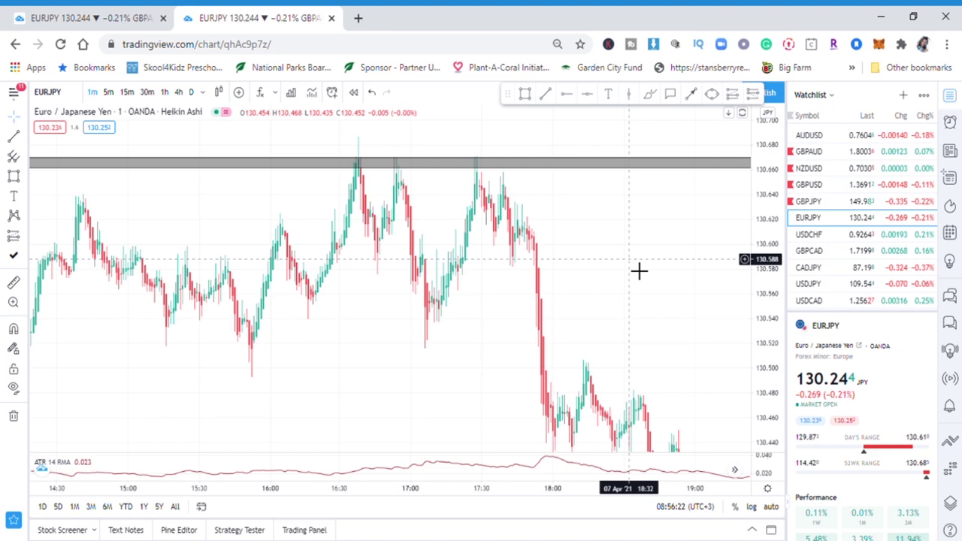
{"action": "scroll", "coordinate": [639, 271], "scroll_direction": "up", "scroll_amount": 3}
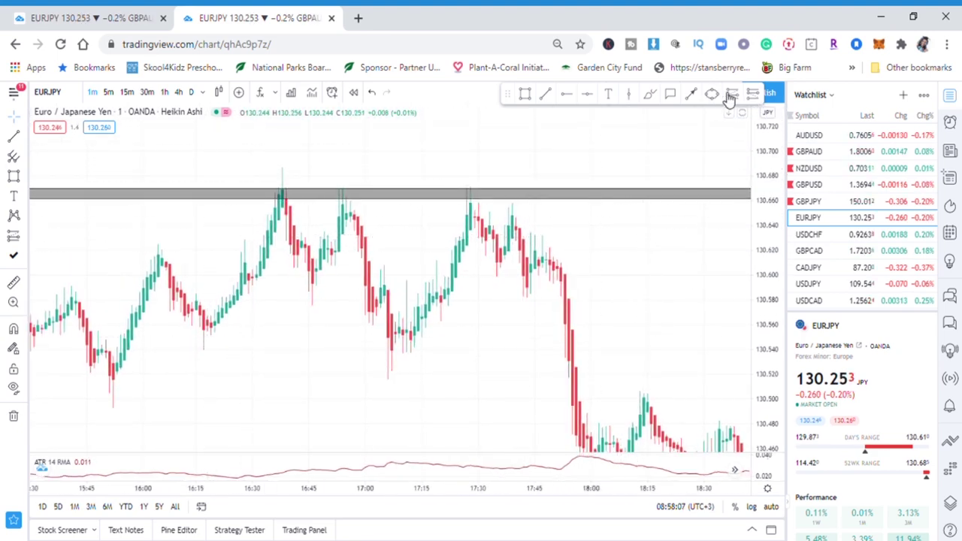
Circle the three candle peaks touching the grey zone with yellow ellipses, leaving space above.
{"action": "left_click", "coordinate": [256, 188]}
{"action": "left_click", "coordinate": [301, 193]}
{"action": "left_click", "coordinate": [299, 210]}
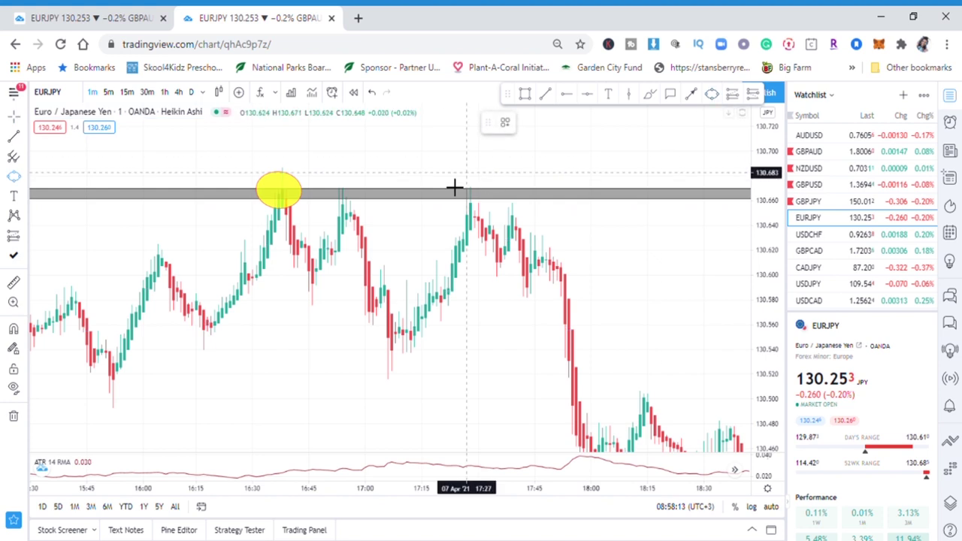
{"action": "left_click", "coordinate": [346, 200]}
{"action": "left_click", "coordinate": [361, 194]}
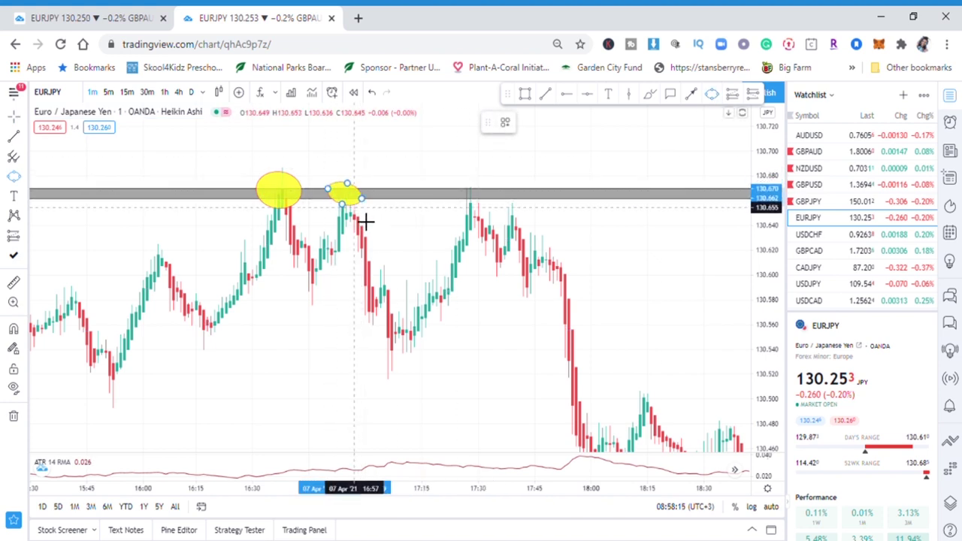
{"action": "left_click", "coordinate": [363, 224]}
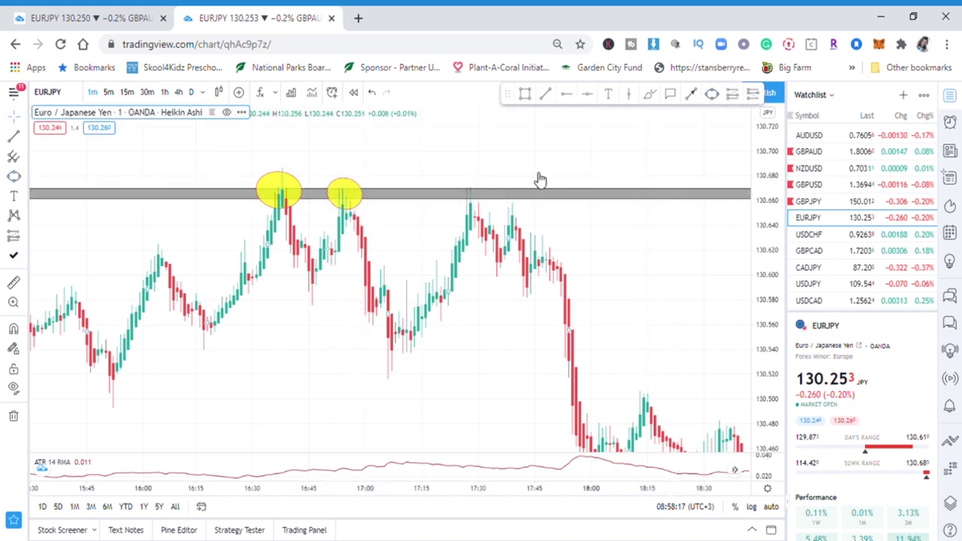
{"action": "left_click", "coordinate": [495, 208]}
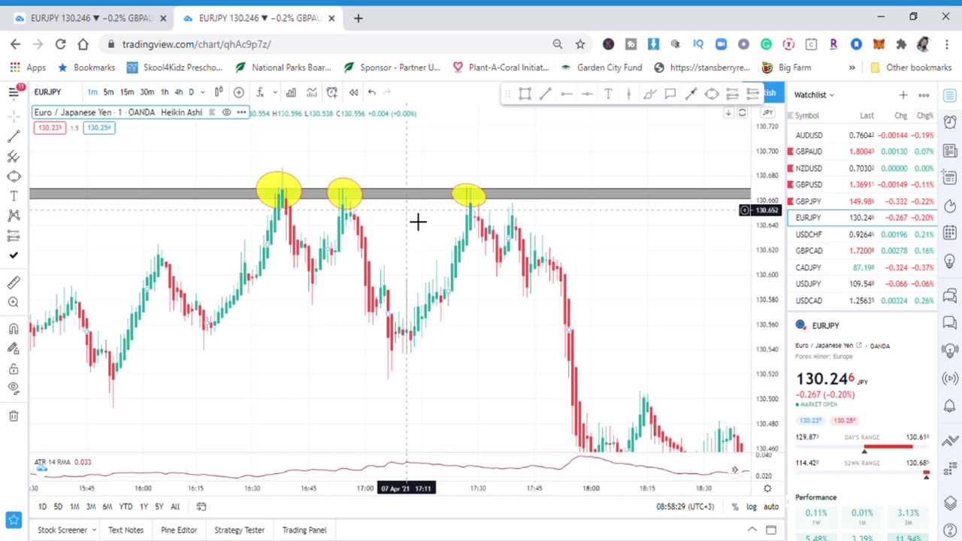
{"action": "left_click_drag", "start_coordinate": [442, 154], "coordinate": [465, 370]}
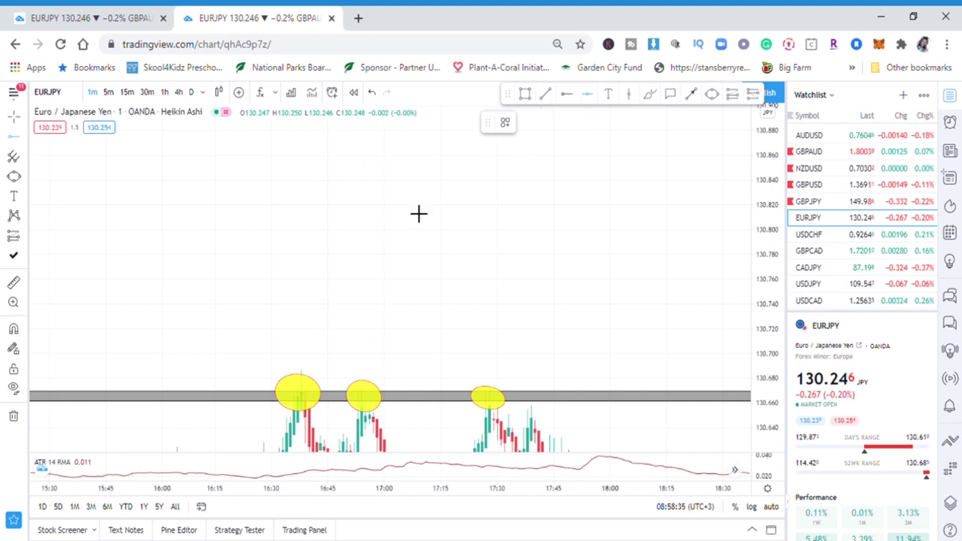
Place red horizontal rays at 130.839 and 130.747.
{"action": "left_click", "coordinate": [298, 180]}
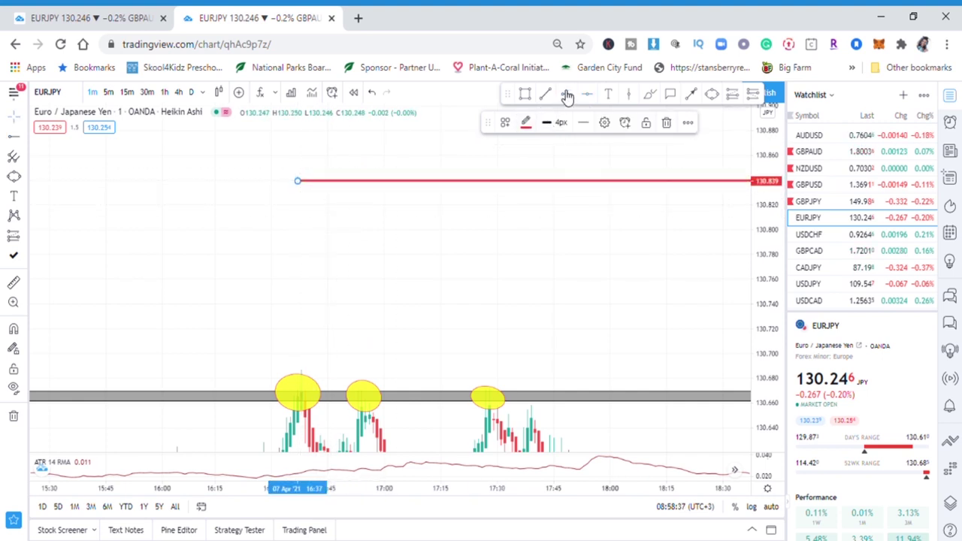
{"action": "left_click", "coordinate": [338, 306]}
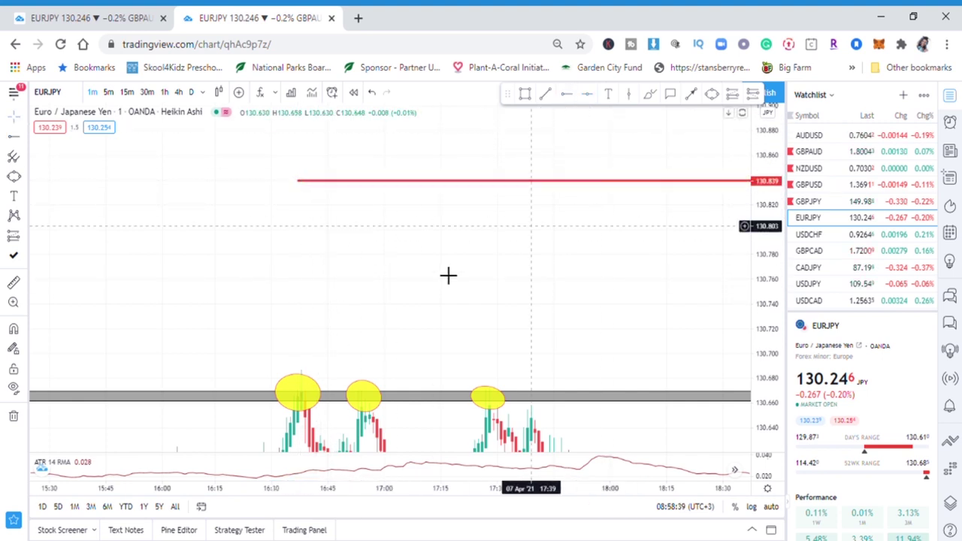
{"action": "left_click", "coordinate": [567, 93]}
{"action": "left_click", "coordinate": [313, 295]}
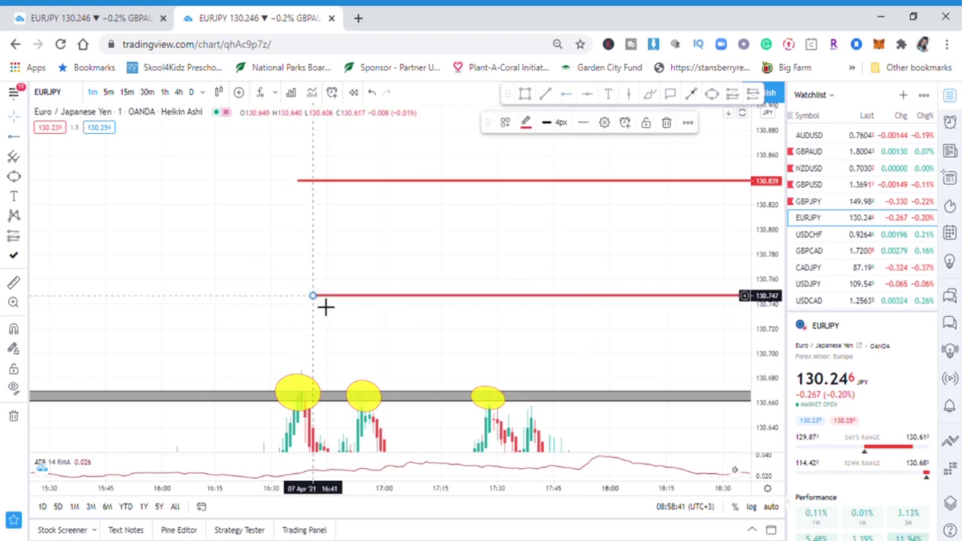
Draw black zigzag arrows between the two red lines, shortening the last rising one.
{"action": "left_click", "coordinate": [693, 93]}
{"action": "left_click", "coordinate": [433, 266]}
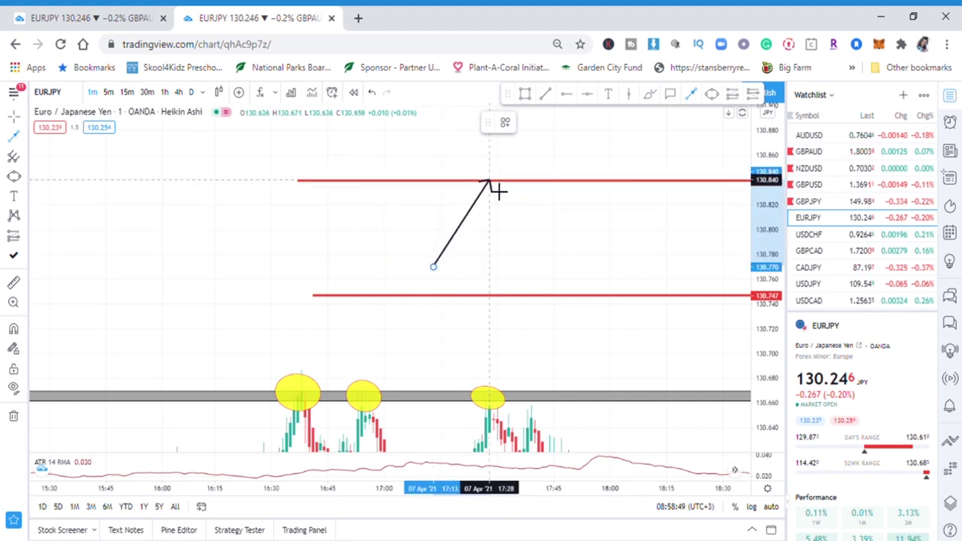
{"action": "left_click", "coordinate": [496, 189]}
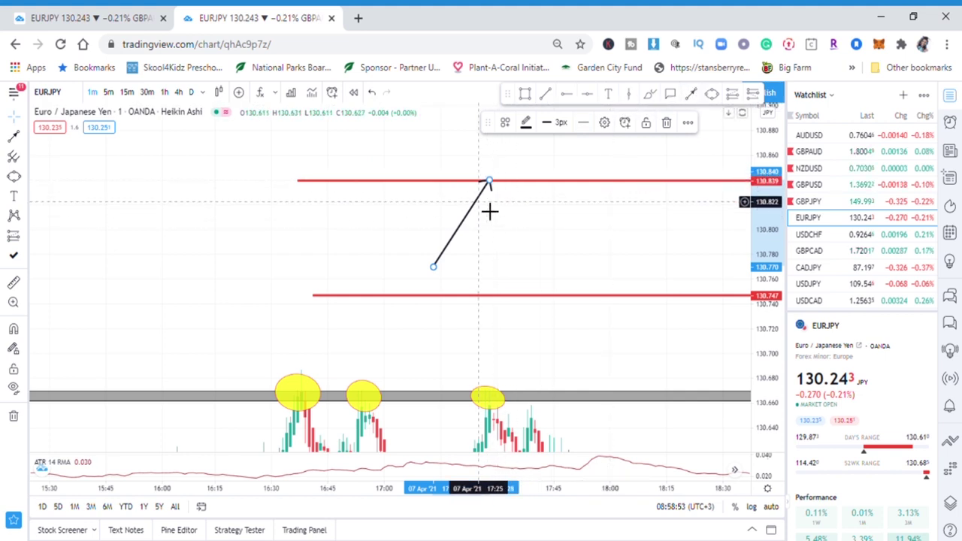
{"action": "left_click", "coordinate": [692, 94]}
{"action": "left_click_drag", "start_coordinate": [499, 198], "coordinate": [523, 241]}
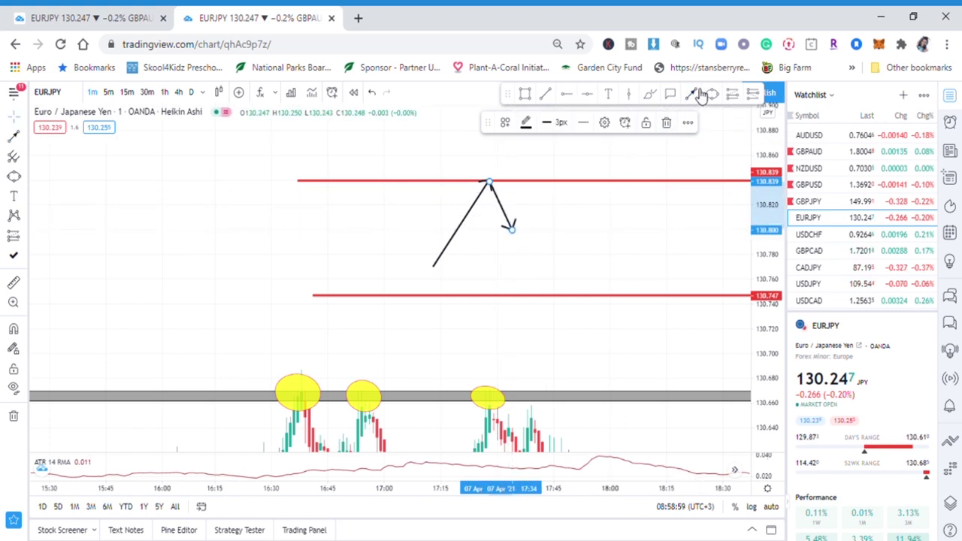
{"action": "left_click", "coordinate": [696, 94]}
{"action": "left_click_drag", "start_coordinate": [511, 228], "coordinate": [562, 126]}
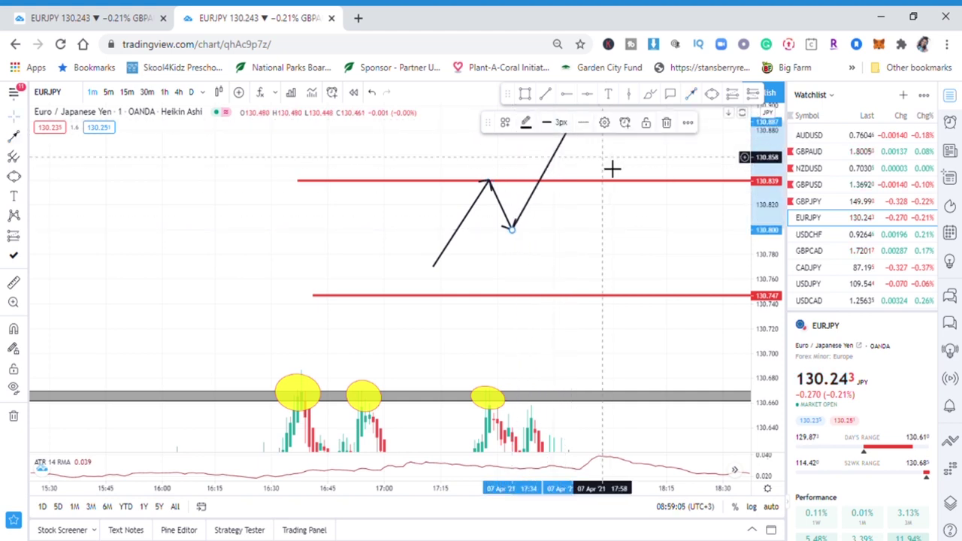
{"action": "left_click_drag", "start_coordinate": [612, 169], "coordinate": [576, 219]}
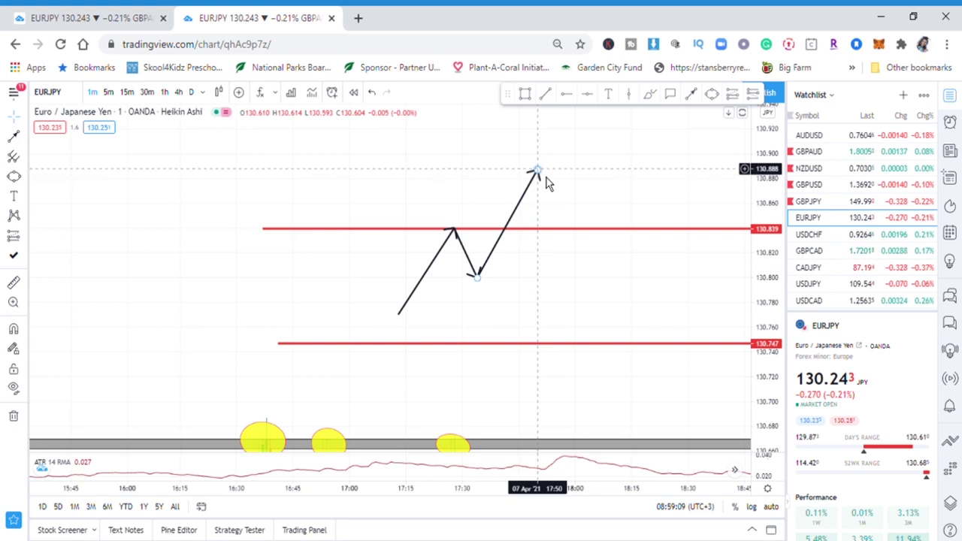
{"action": "left_click_drag", "start_coordinate": [546, 177], "coordinate": [511, 253]}
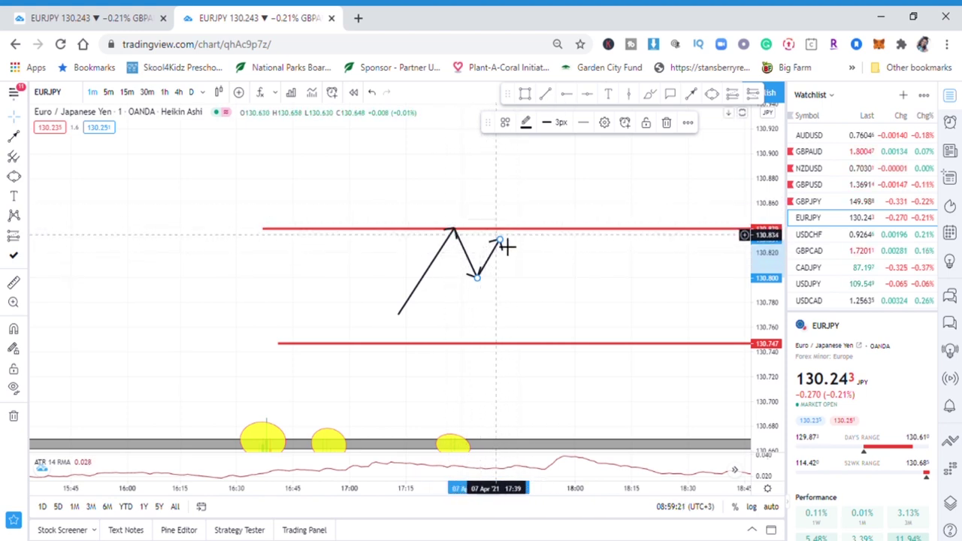
Add a rising arrow up to the upper red line and return to the yellow ellipses.
{"action": "left_click", "coordinate": [691, 95]}
{"action": "left_click_drag", "start_coordinate": [395, 309], "coordinate": [384, 235]}
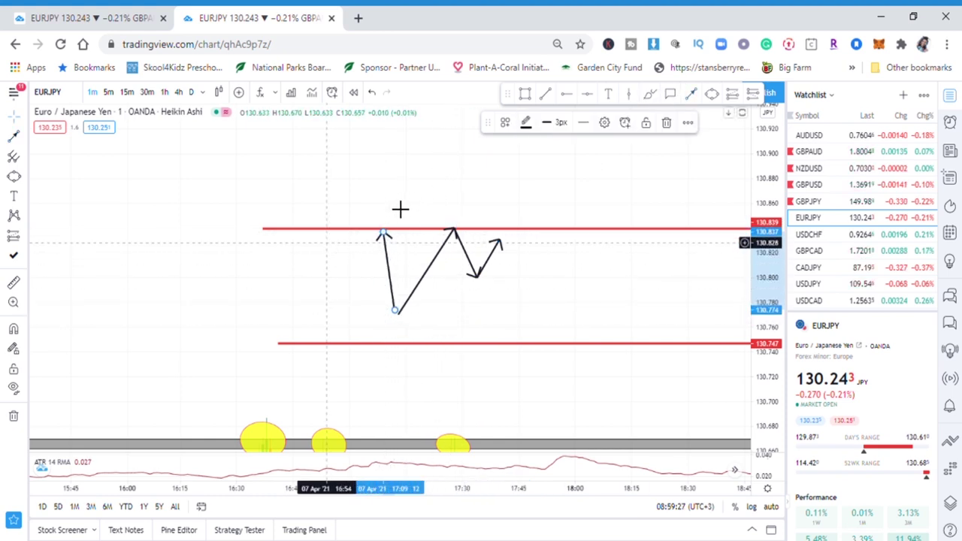
{"action": "left_click", "coordinate": [500, 242]}
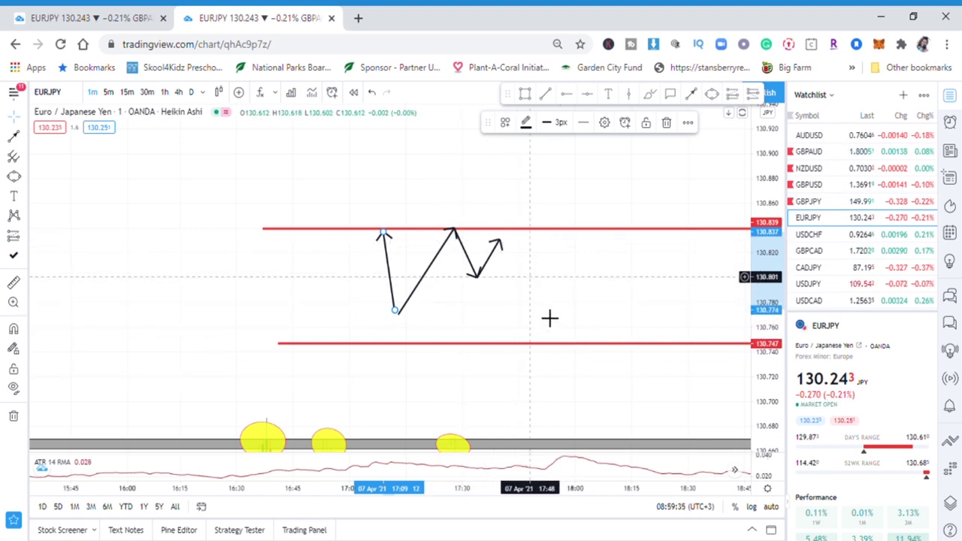
{"action": "left_click_drag", "start_coordinate": [581, 401], "coordinate": [626, 113]}
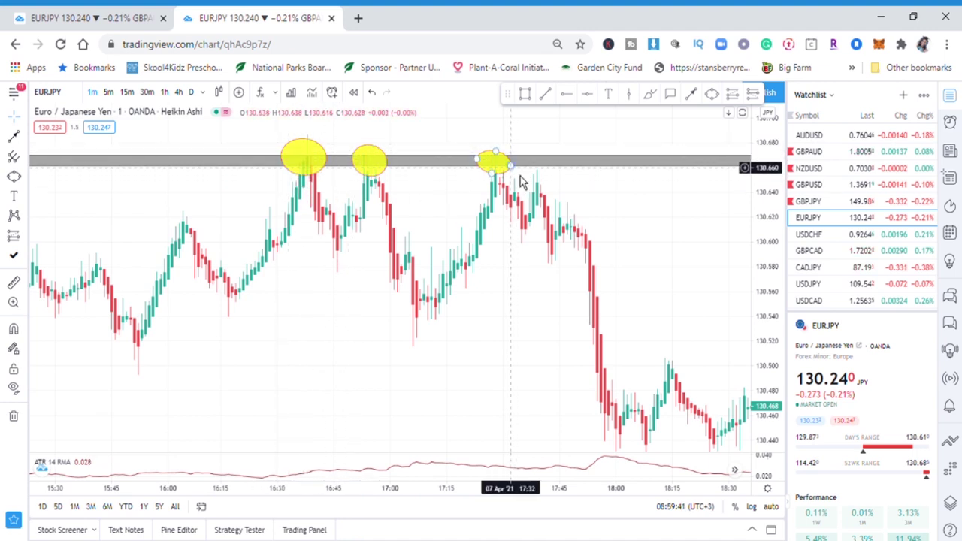
Measure across the peaks from the first yellow ellipse to the third.
{"action": "key", "text": "shift"}
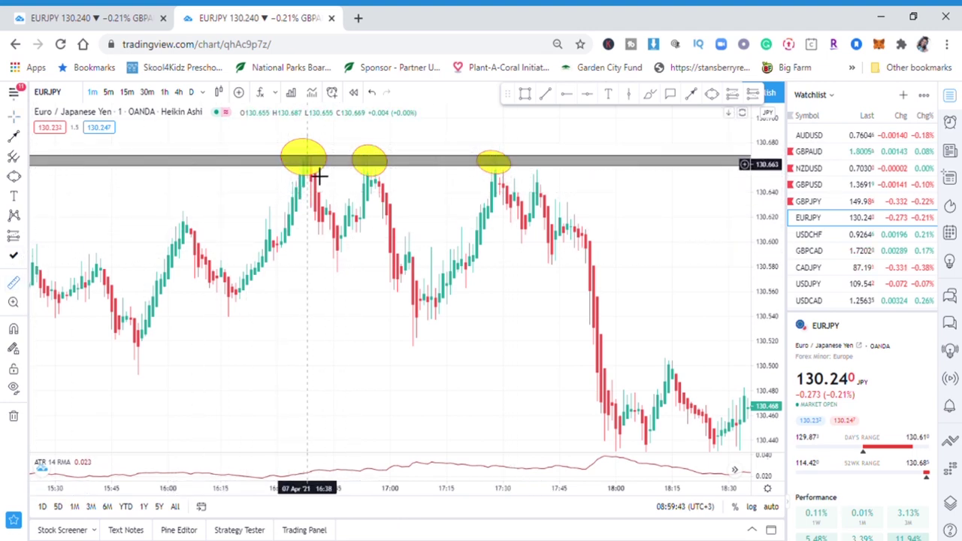
{"action": "left_click", "coordinate": [311, 178]}
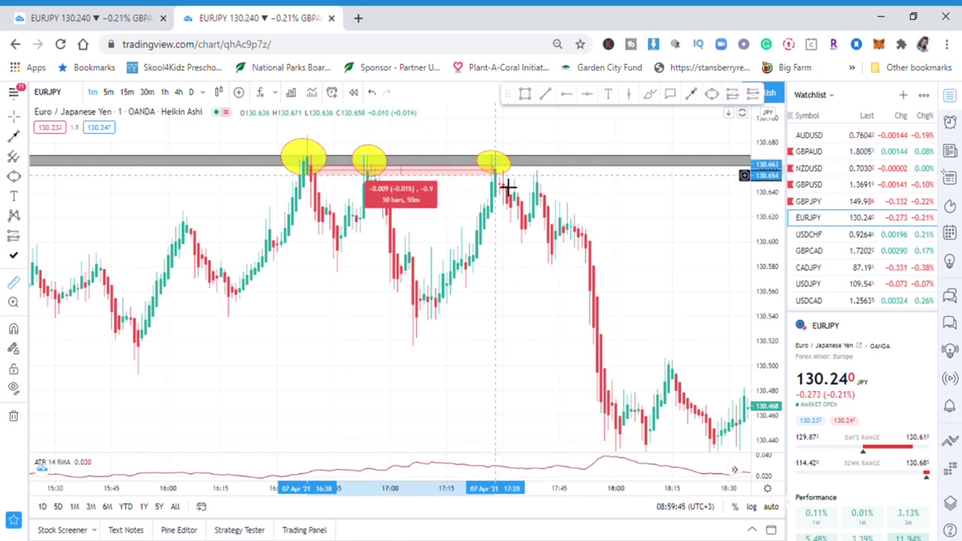
{"action": "left_click", "coordinate": [624, 212]}
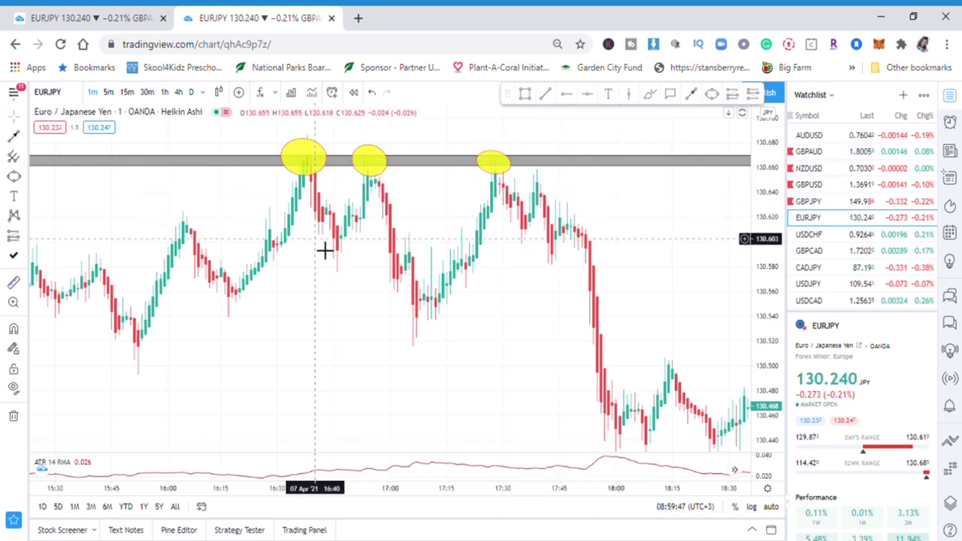
{"action": "scroll", "coordinate": [569, 219], "scroll_direction": "up", "scroll_amount": 2}
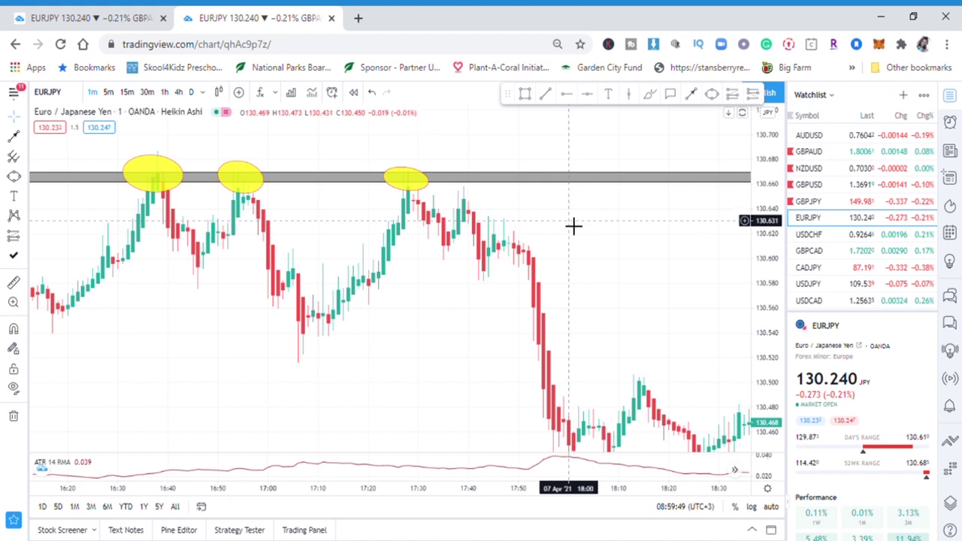
Draw arrows from the swing low up to the third peak and down to the pullback low.
{"action": "left_click", "coordinate": [691, 94]}
{"action": "left_click", "coordinate": [299, 345]}
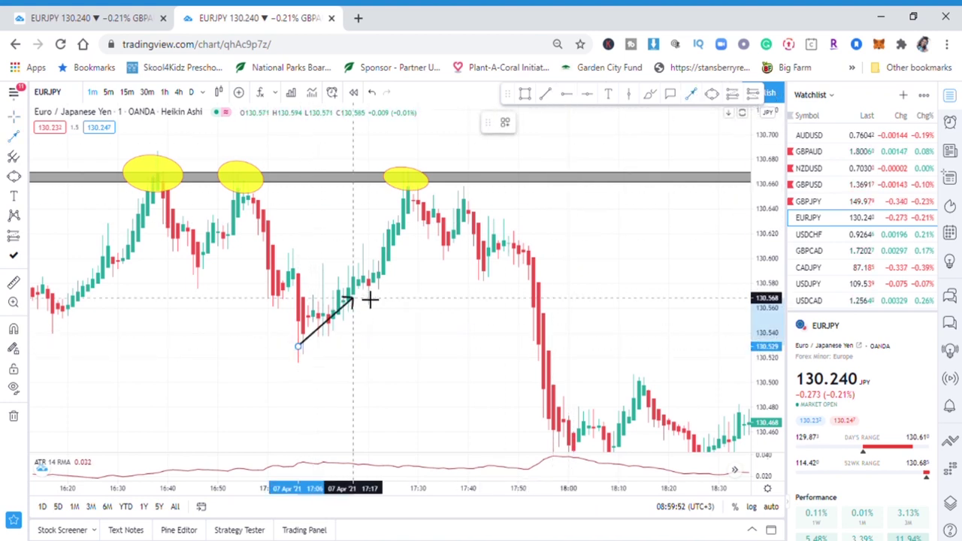
{"action": "left_click", "coordinate": [422, 188]}
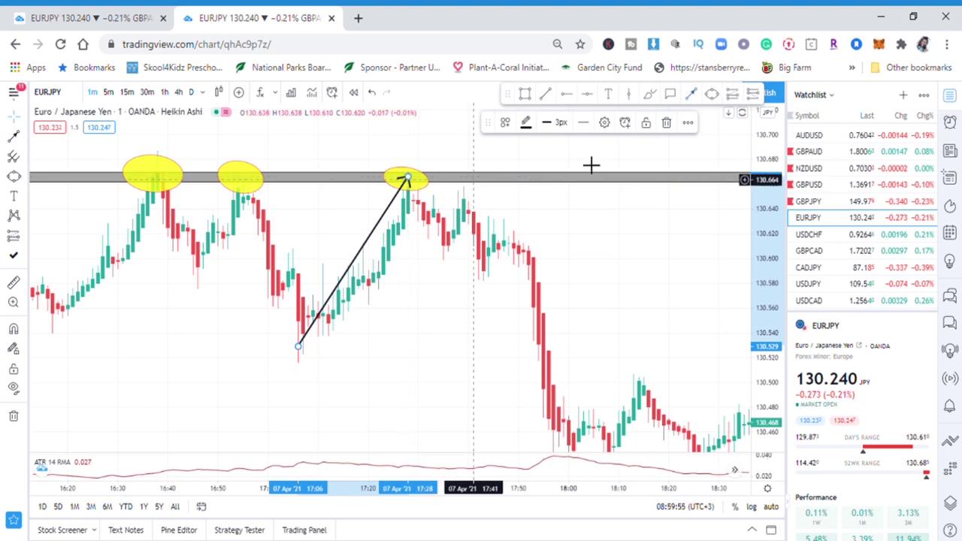
{"action": "left_click", "coordinate": [695, 92]}
{"action": "left_click", "coordinate": [412, 194]}
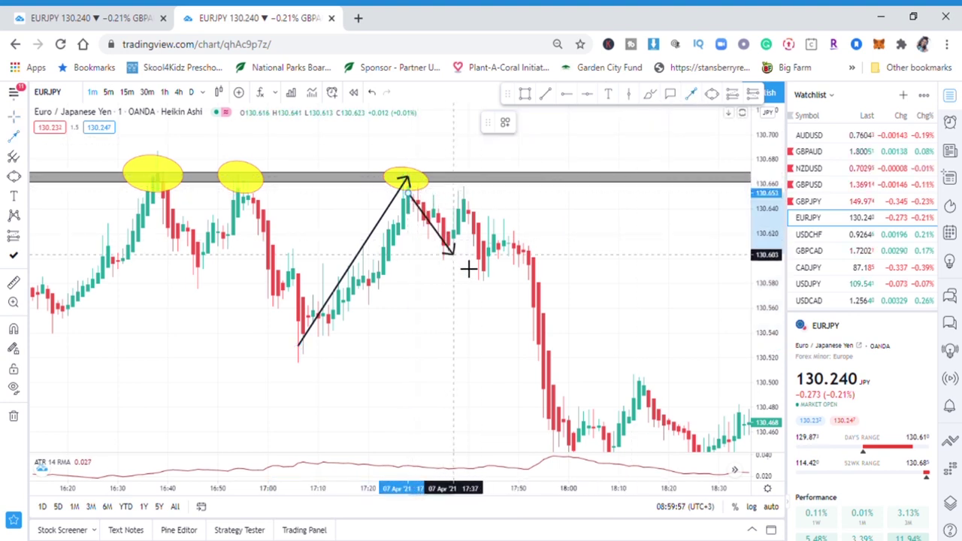
{"action": "left_click", "coordinate": [456, 263]}
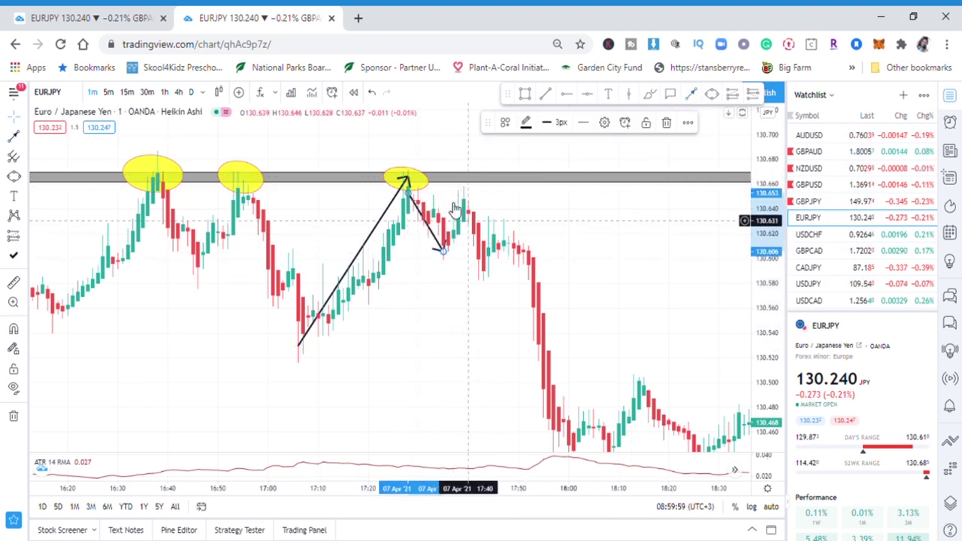
{"action": "left_click", "coordinate": [458, 264]}
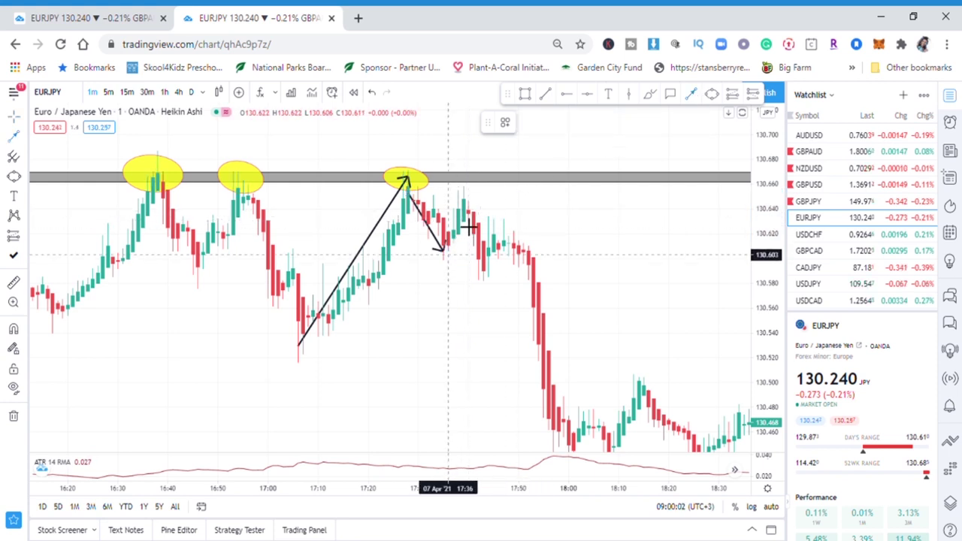
Add an arrow up to the next high and place a short position after the down arrow.
{"action": "left_click", "coordinate": [451, 257]}
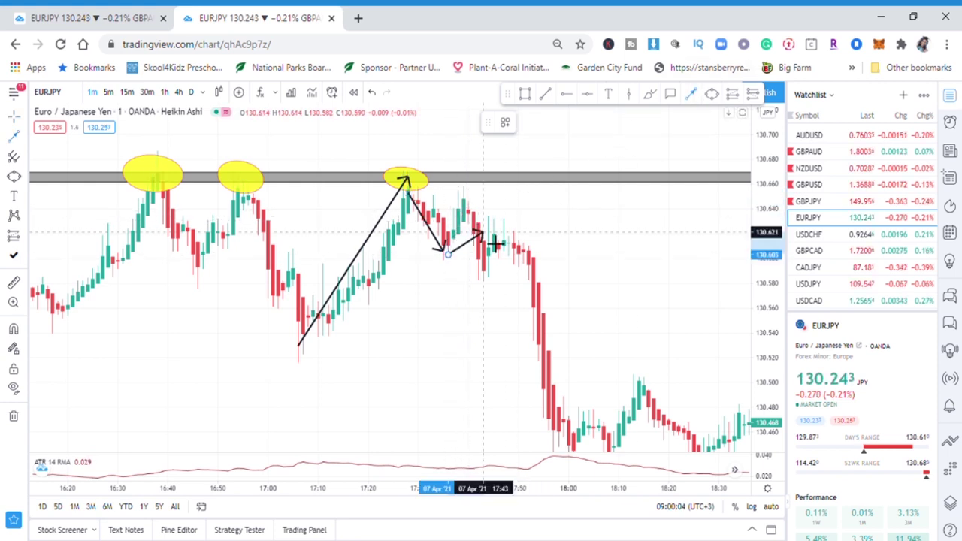
{"action": "left_click", "coordinate": [466, 203]}
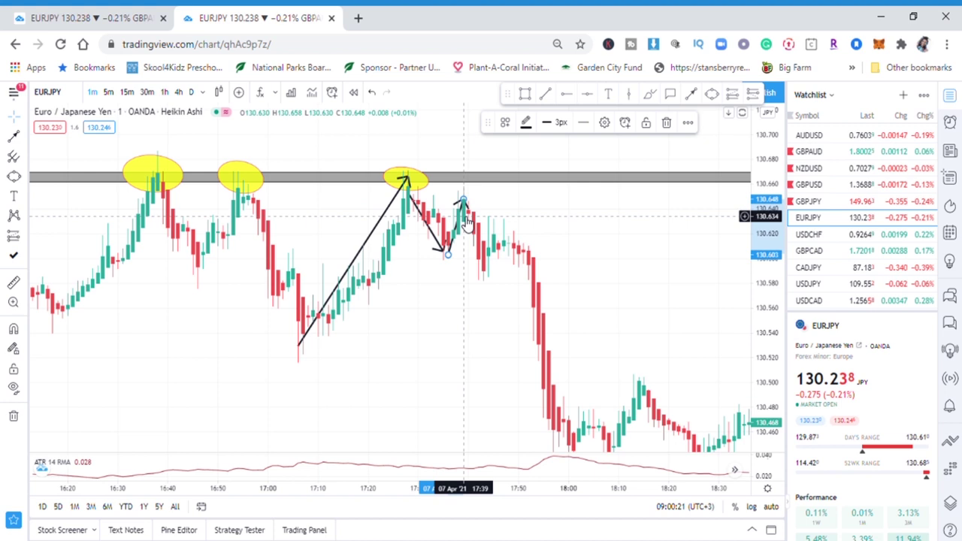
{"action": "left_click", "coordinate": [486, 213]}
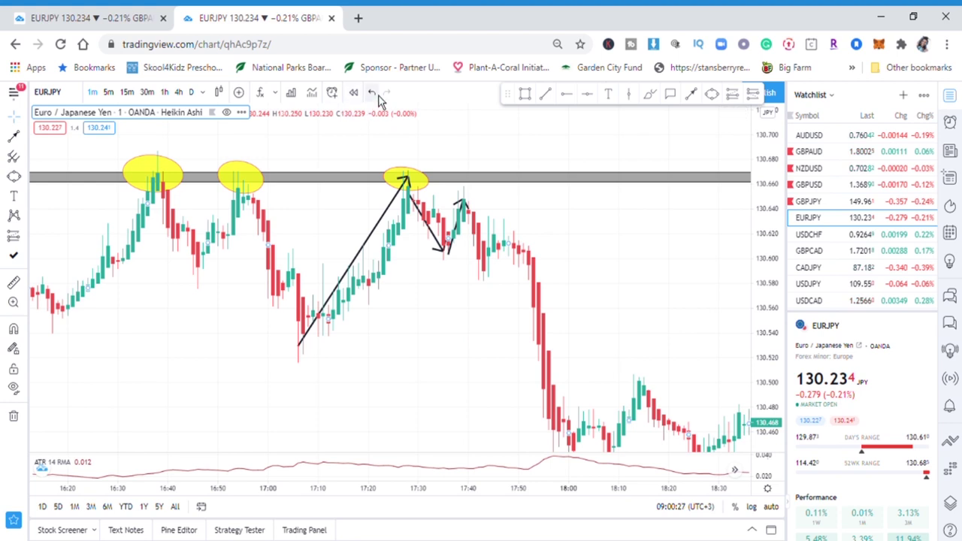
{"action": "scroll", "coordinate": [564, 237], "scroll_direction": "up", "scroll_amount": 2}
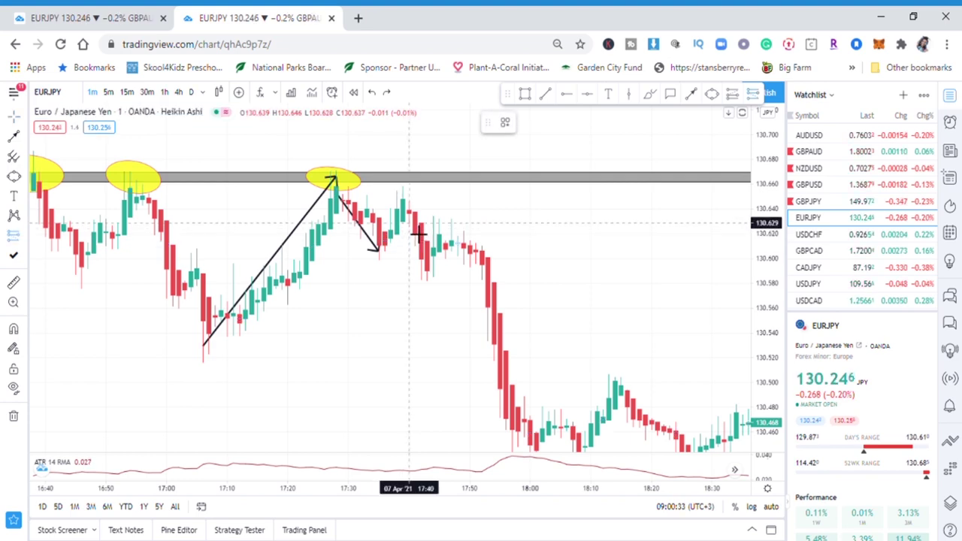
{"action": "left_click", "coordinate": [421, 260]}
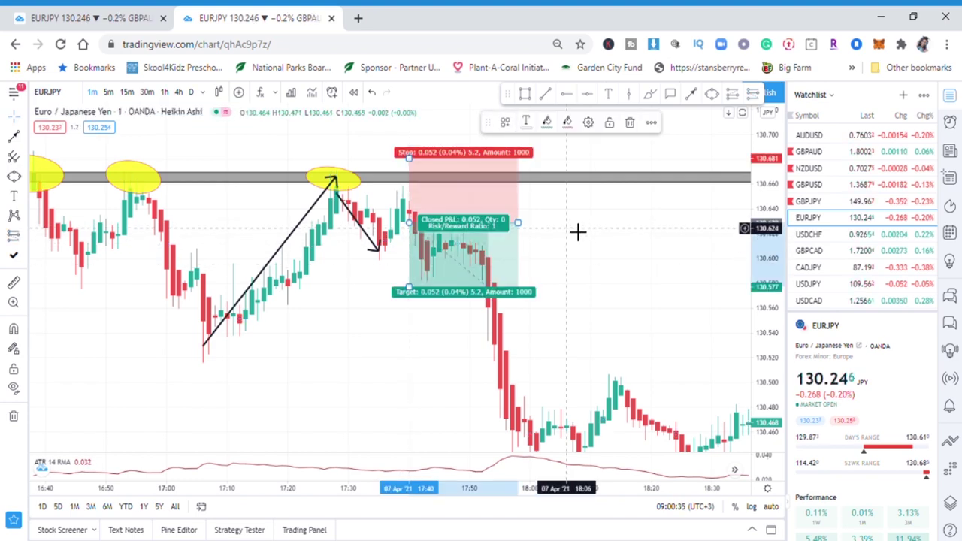
Raise the short position's stop to 0.058 and measure the drop at -0.257 (-0.20%).
{"action": "scroll", "coordinate": [589, 217], "scroll_direction": "down", "scroll_amount": 2}
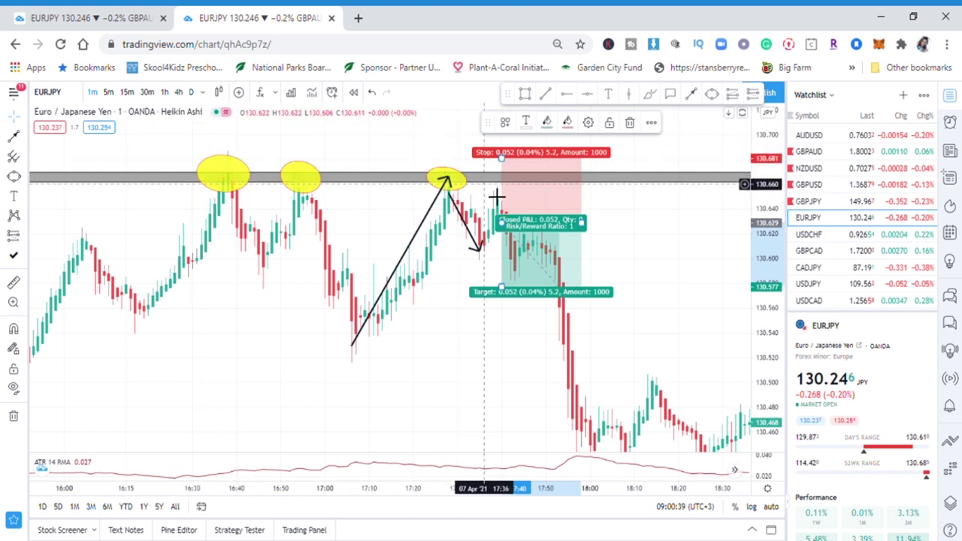
{"action": "left_click_drag", "start_coordinate": [504, 159], "coordinate": [504, 162]}
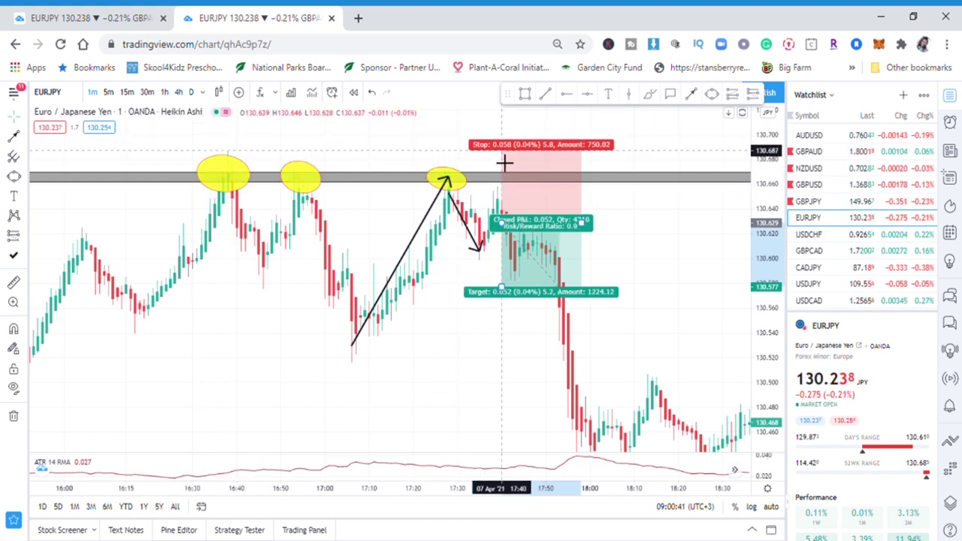
{"action": "left_click_drag", "start_coordinate": [649, 255], "coordinate": [566, 164]}
{"action": "scroll", "coordinate": [661, 185], "scroll_direction": "down", "scroll_amount": 2}
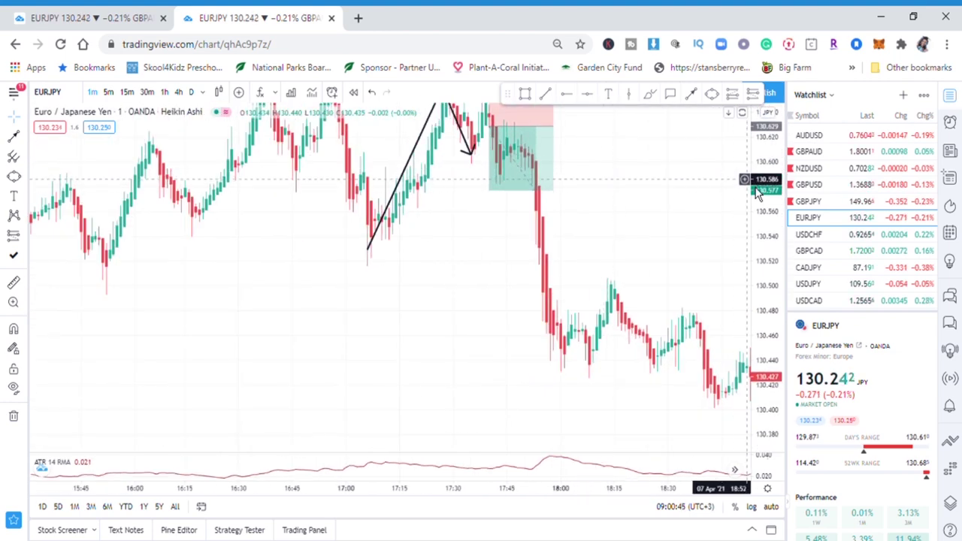
{"action": "left_click_drag", "start_coordinate": [771, 219], "coordinate": [777, 260]}
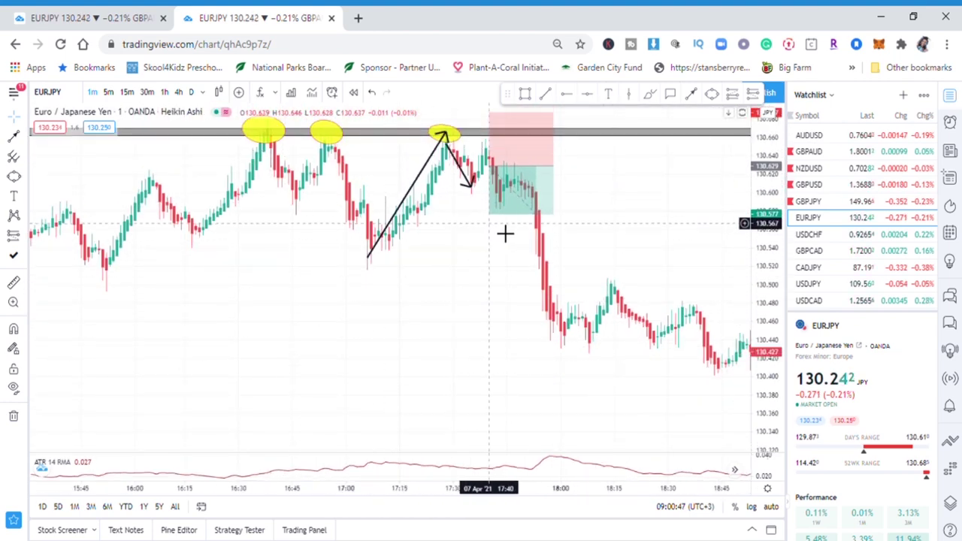
{"action": "left_click", "coordinate": [18, 286]}
{"action": "left_click", "coordinate": [610, 171]}
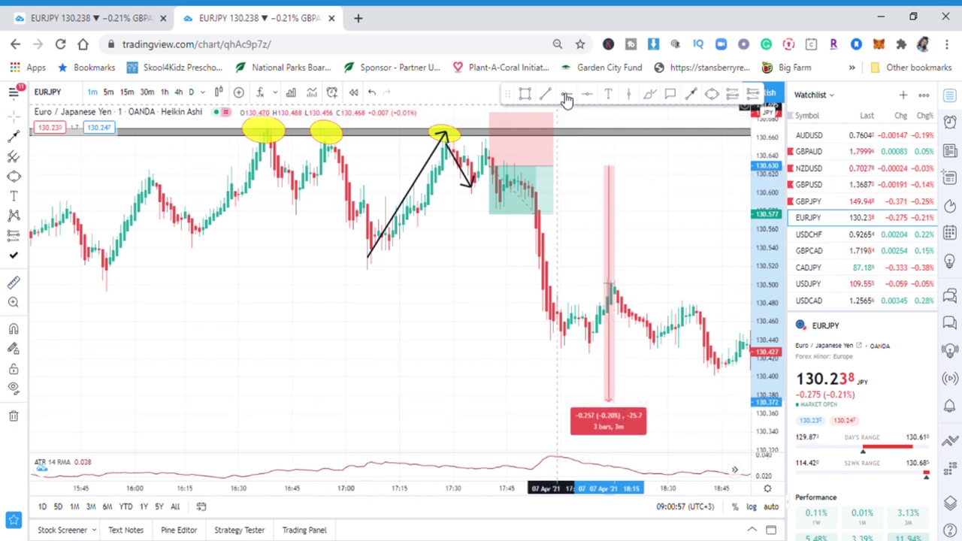
Mark the low at 130.373 with a red ray and extend the short target down to it.
{"action": "left_click", "coordinate": [543, 402]}
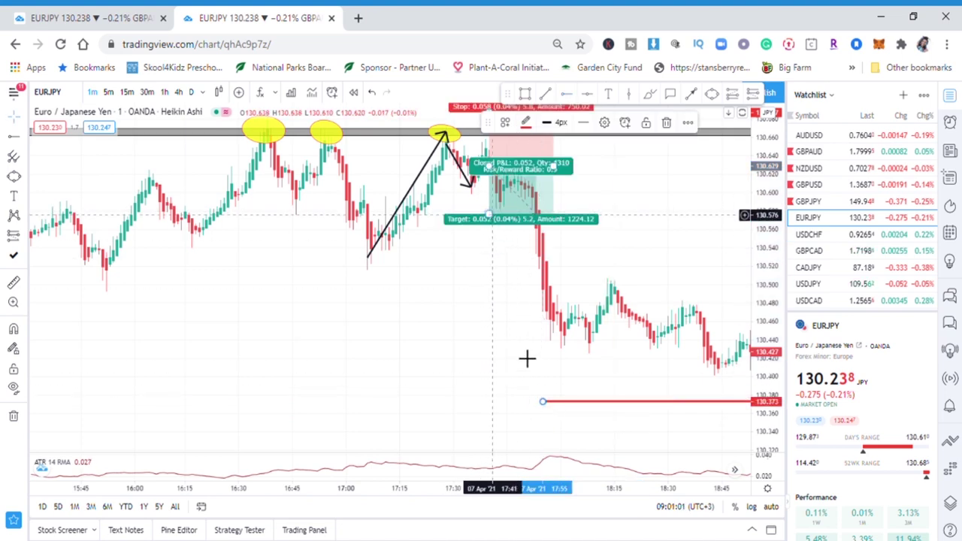
{"action": "left_click_drag", "start_coordinate": [523, 373], "coordinate": [524, 407]}
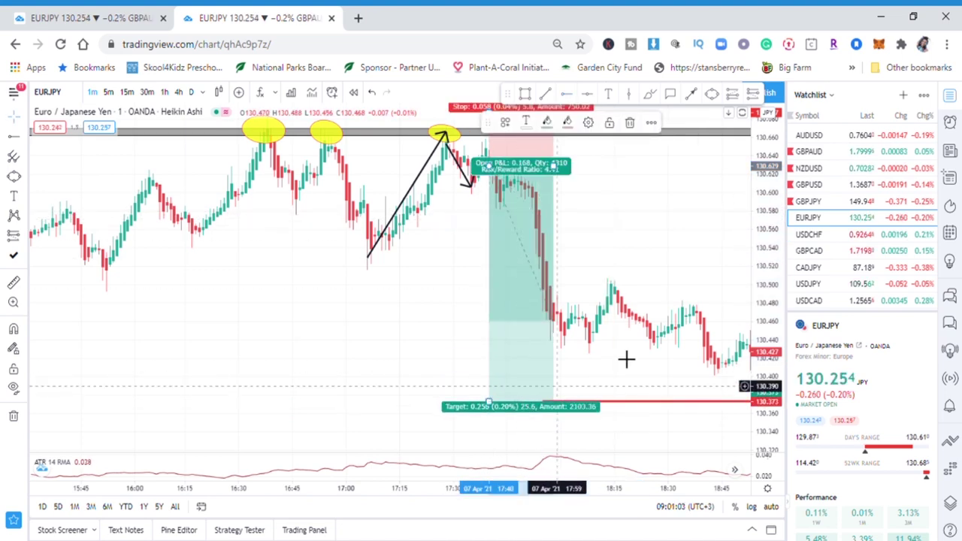
{"action": "left_click_drag", "start_coordinate": [597, 356], "coordinate": [536, 264]}
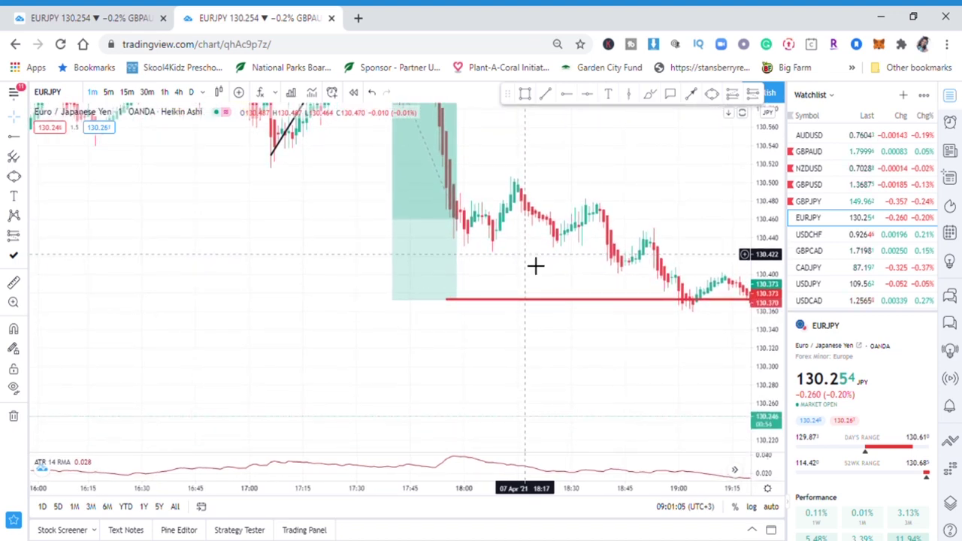
{"action": "left_click_drag", "start_coordinate": [621, 345], "coordinate": [477, 363]}
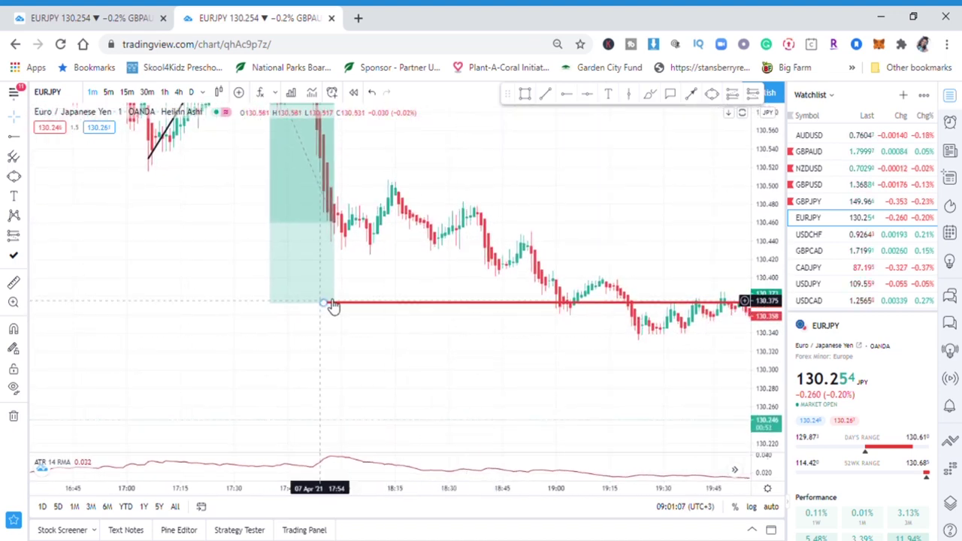
{"action": "left_click_drag", "start_coordinate": [438, 200], "coordinate": [461, 281]}
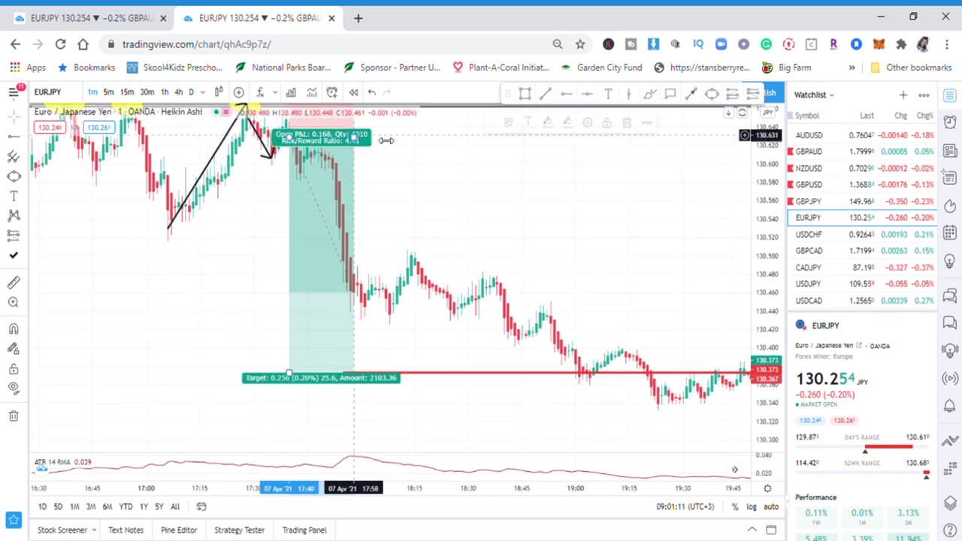
{"action": "left_click_drag", "start_coordinate": [362, 138], "coordinate": [691, 179]}
Measure the gap between the grey zone and the short position's stop.
{"action": "scroll", "coordinate": [526, 312], "scroll_direction": "down", "scroll_amount": 2}
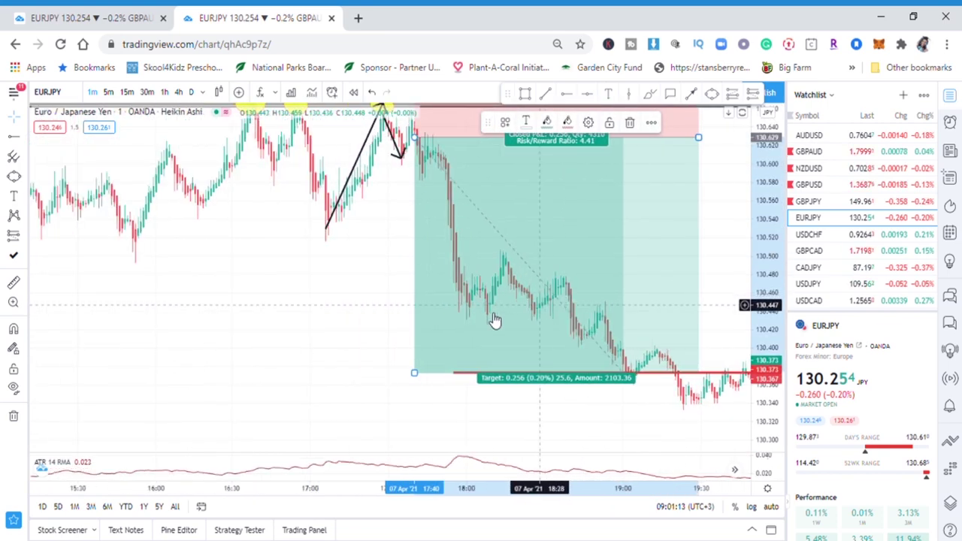
{"action": "left_click_drag", "start_coordinate": [357, 279], "coordinate": [302, 344]}
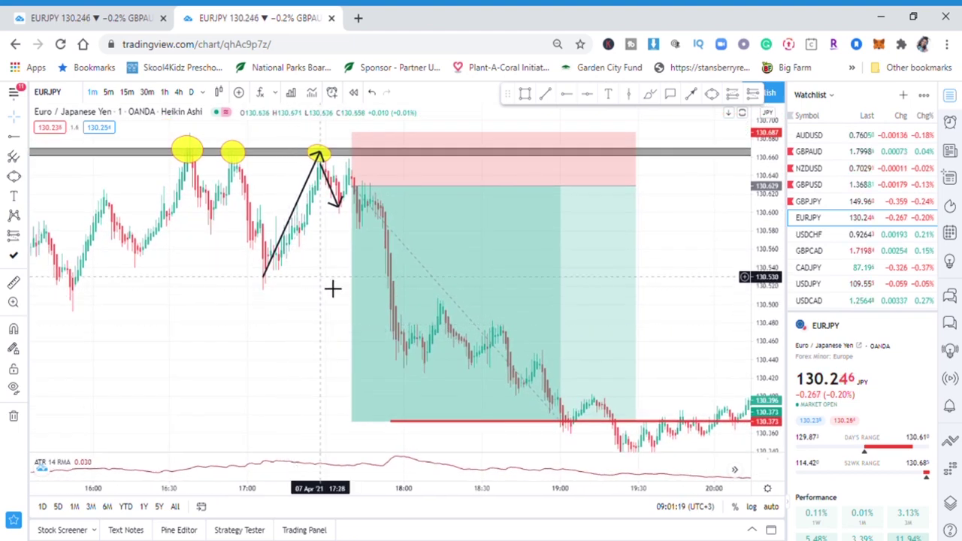
{"action": "left_click_drag", "start_coordinate": [333, 286], "coordinate": [380, 352]}
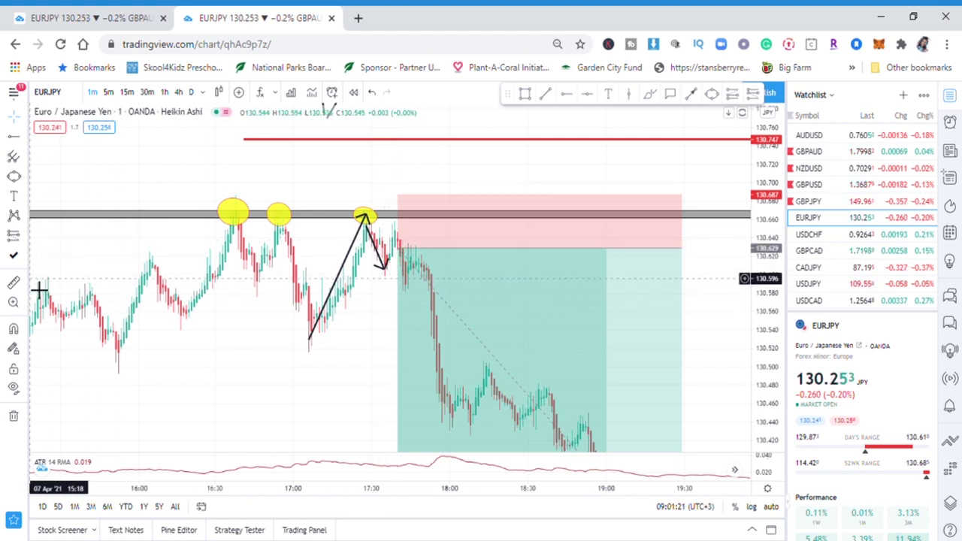
{"action": "left_click", "coordinate": [13, 282]}
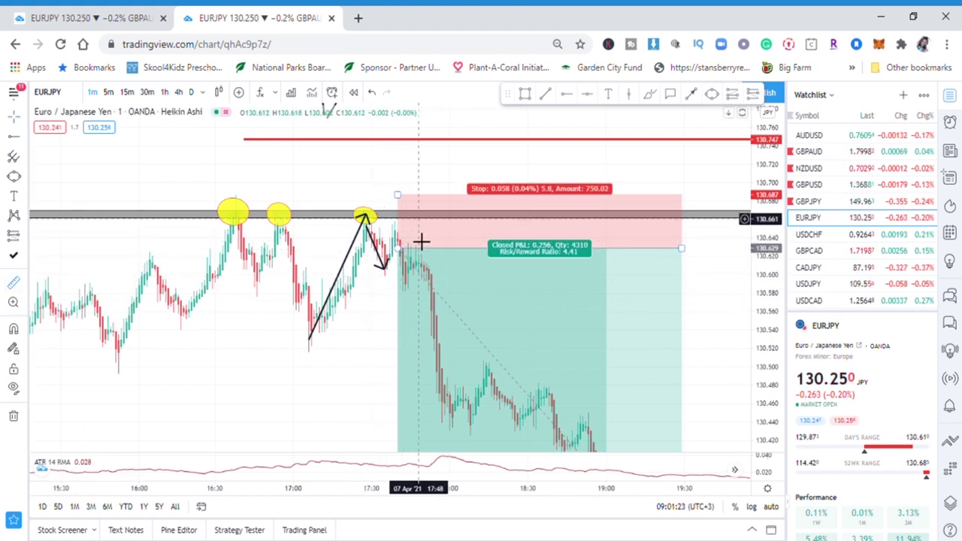
{"action": "left_click", "coordinate": [400, 237]}
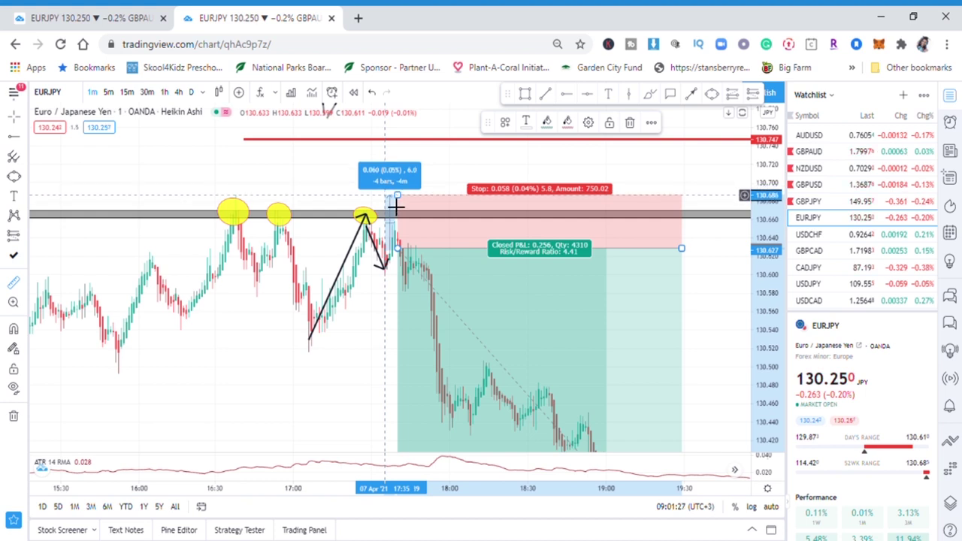
{"action": "left_click", "coordinate": [331, 187]}
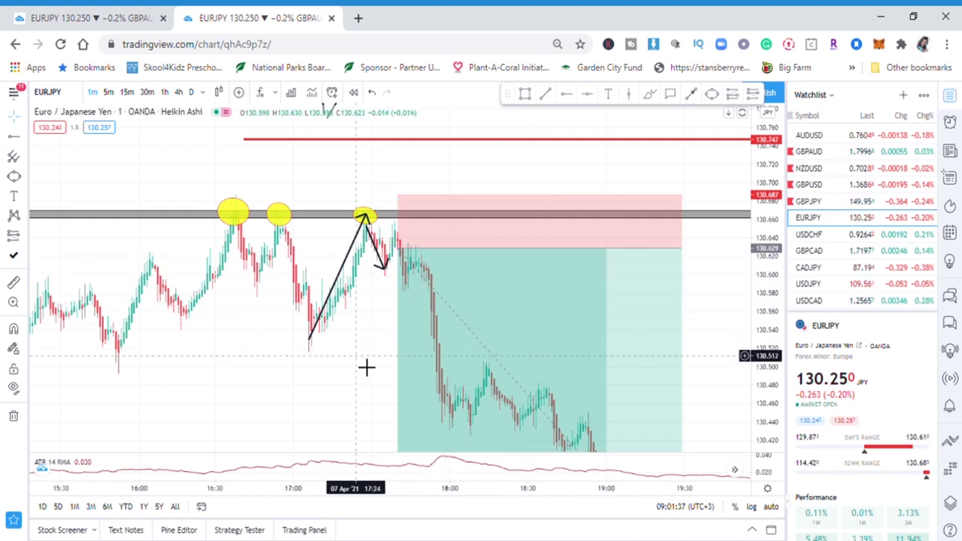
Narrow the short position box to a few bars, keeping the 4.41 risk/reward.
{"action": "left_click_drag", "start_coordinate": [366, 366], "coordinate": [360, 317]}
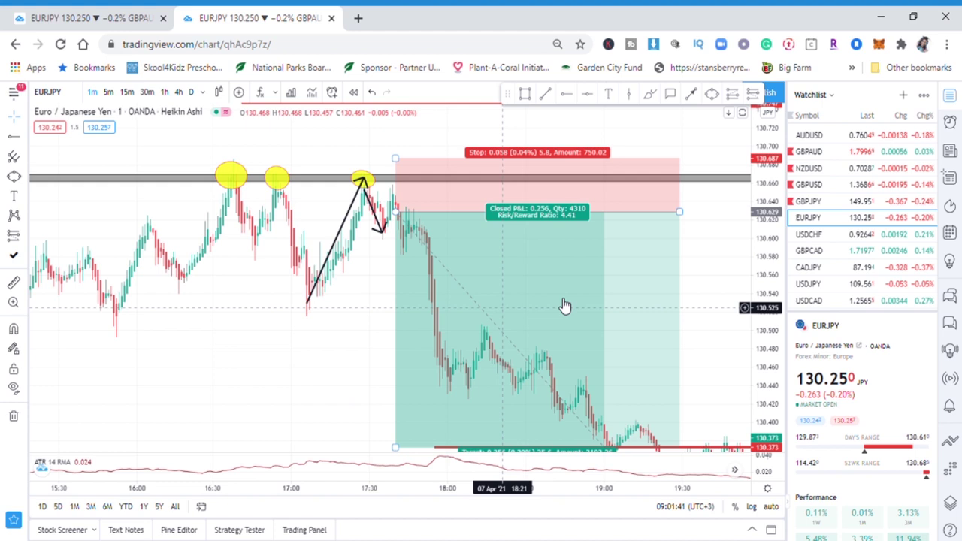
{"action": "left_click_drag", "start_coordinate": [717, 353], "coordinate": [717, 322]}
{"action": "left_click", "coordinate": [640, 260]}
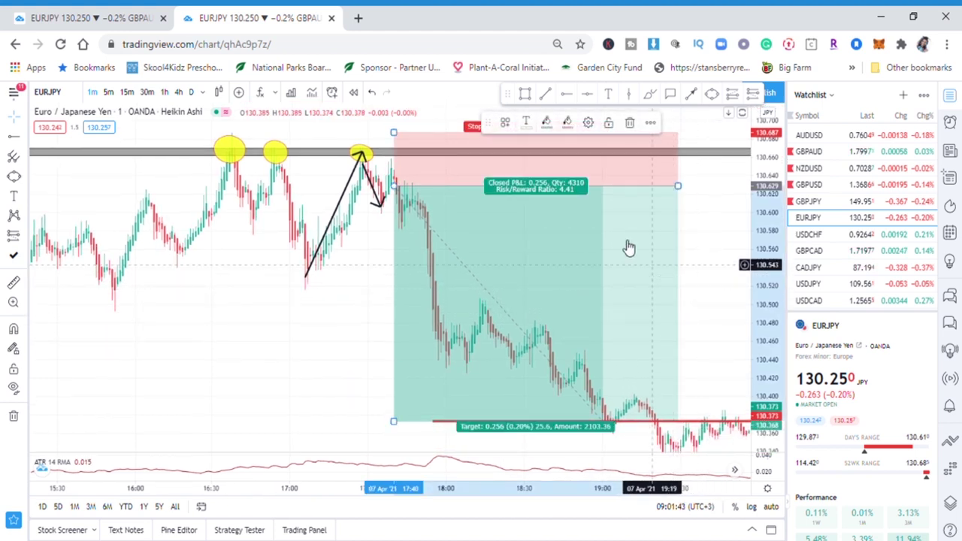
{"action": "left_click_drag", "start_coordinate": [678, 185], "coordinate": [423, 236]}
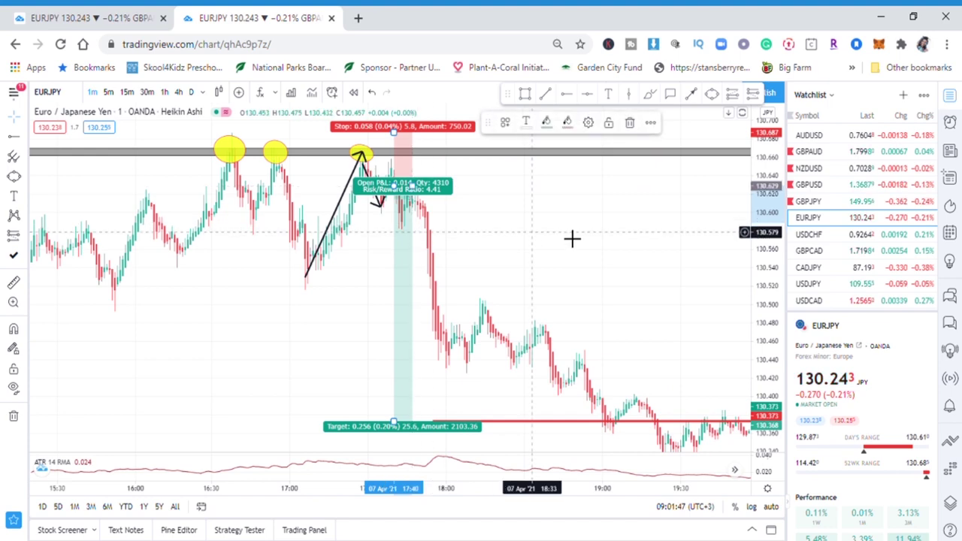
{"action": "scroll", "coordinate": [606, 221], "scroll_direction": "up", "scroll_amount": 3}
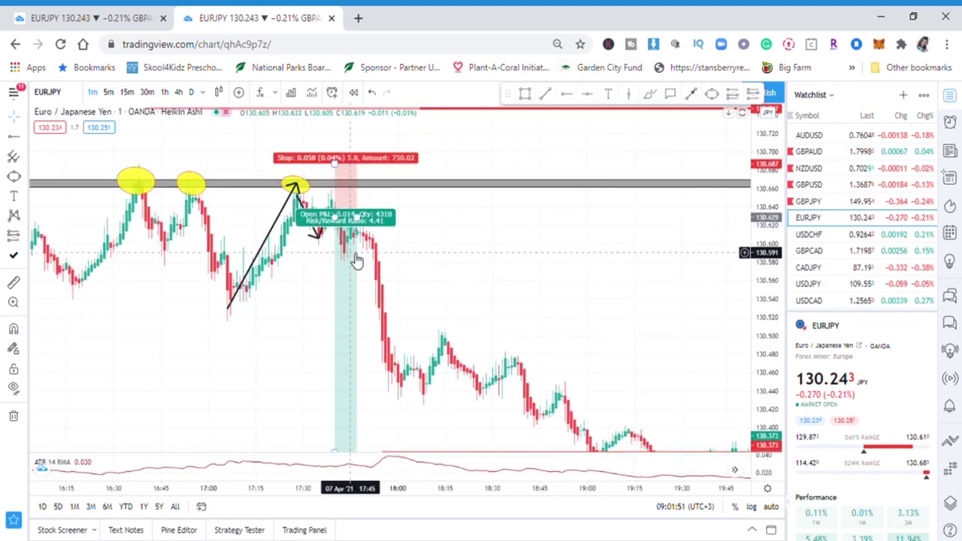
{"action": "left_click", "coordinate": [376, 228]}
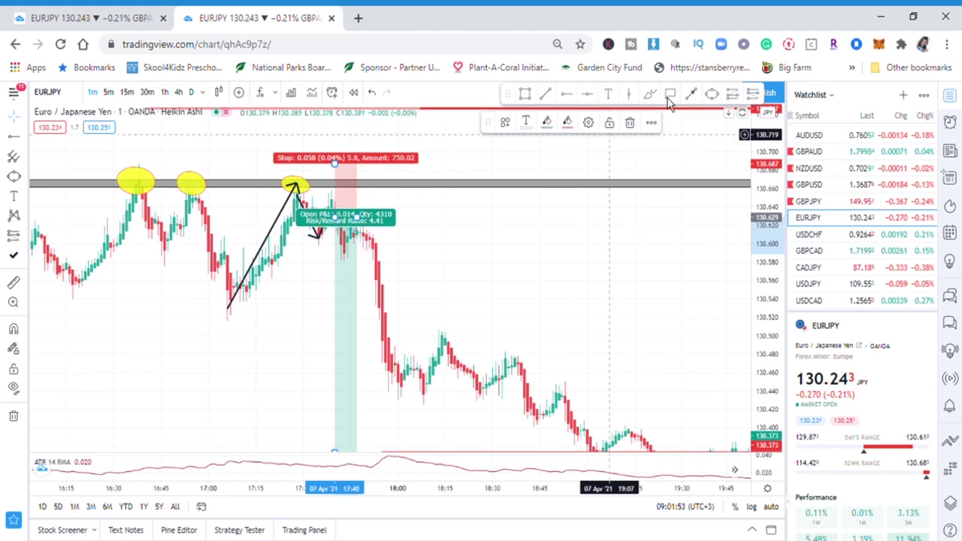
Draw arrows from the post-entry dip up to the bounce high, then down to the plunge bottom.
{"action": "left_click", "coordinate": [699, 92]}
{"action": "left_click", "coordinate": [343, 256]}
{"action": "left_click", "coordinate": [369, 222]}
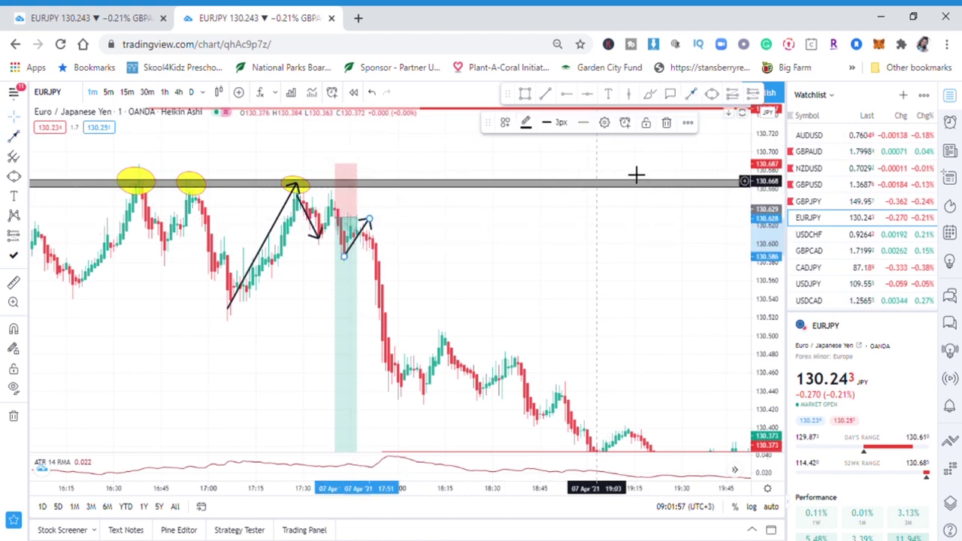
{"action": "left_click", "coordinate": [696, 94]}
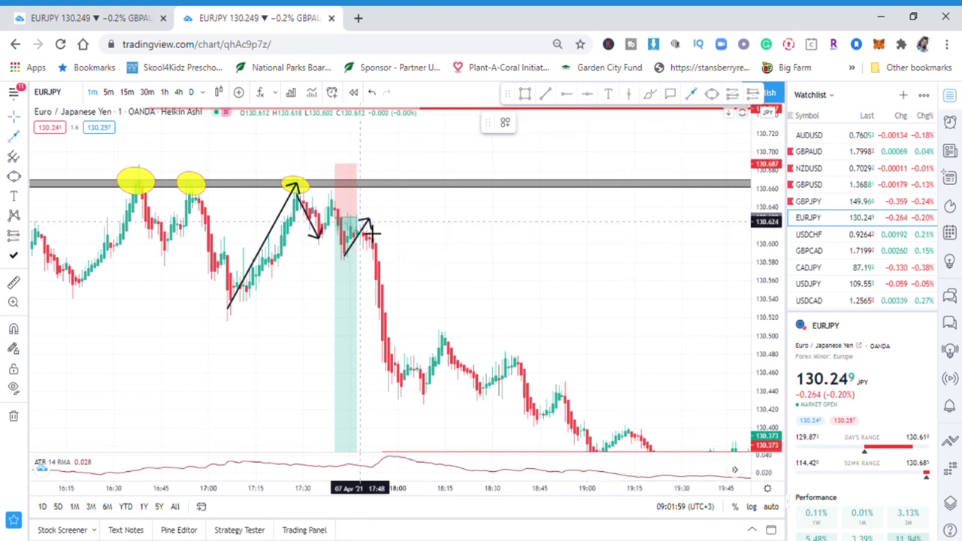
{"action": "left_click", "coordinate": [366, 223]}
{"action": "left_click", "coordinate": [406, 394]}
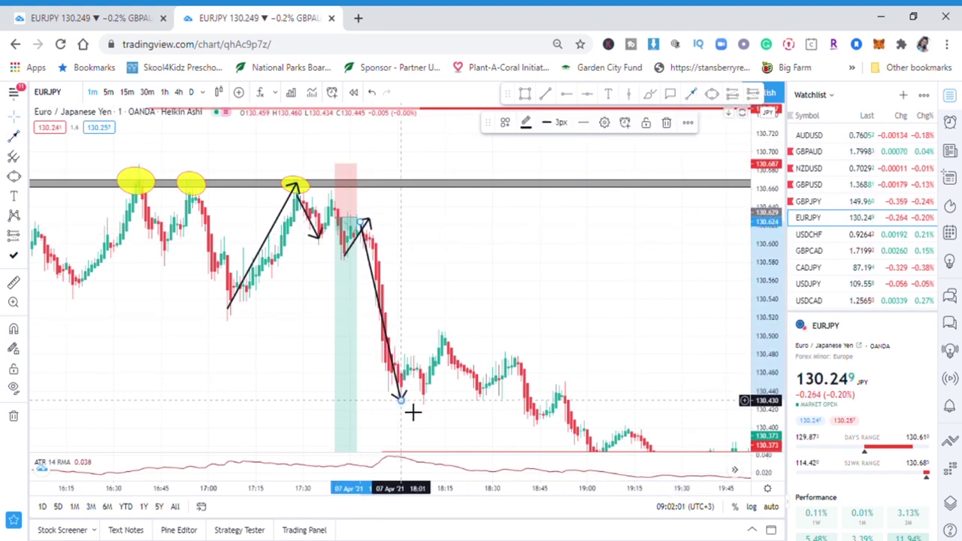
Continue the zigzag arrows up to the next bounce high, down to a swing low, and up again.
{"action": "left_click", "coordinate": [696, 95]}
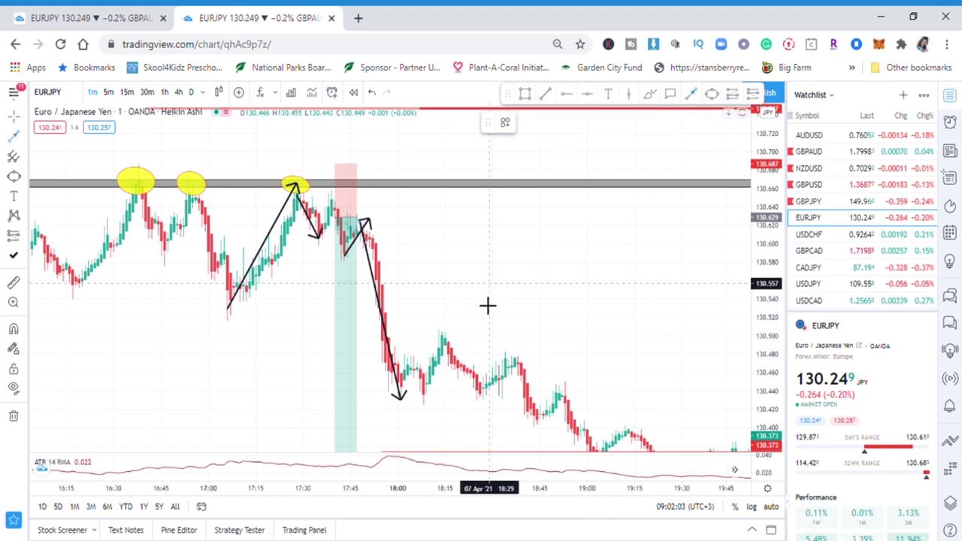
{"action": "left_click", "coordinate": [401, 394]}
{"action": "left_click", "coordinate": [448, 336]}
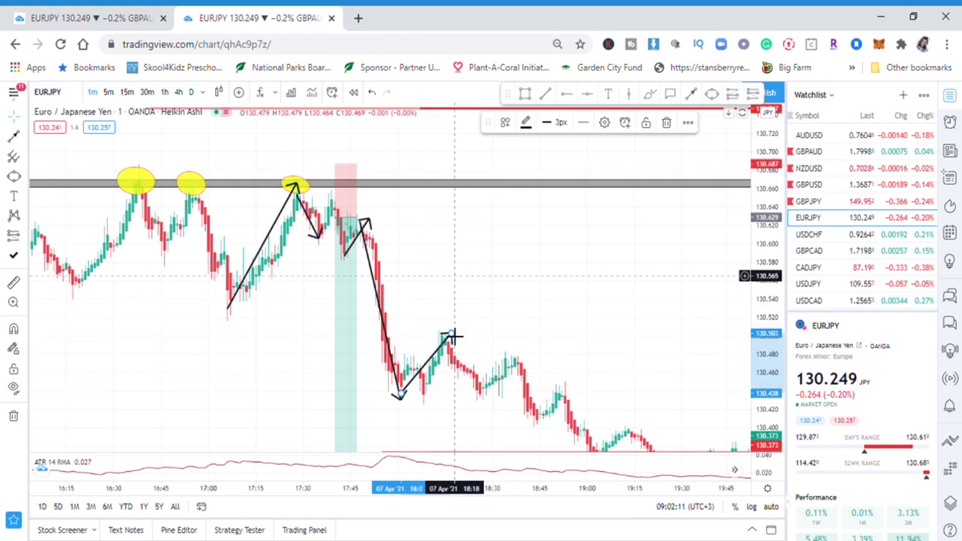
{"action": "scroll", "coordinate": [493, 326], "scroll_direction": "right", "scroll_amount": 3}
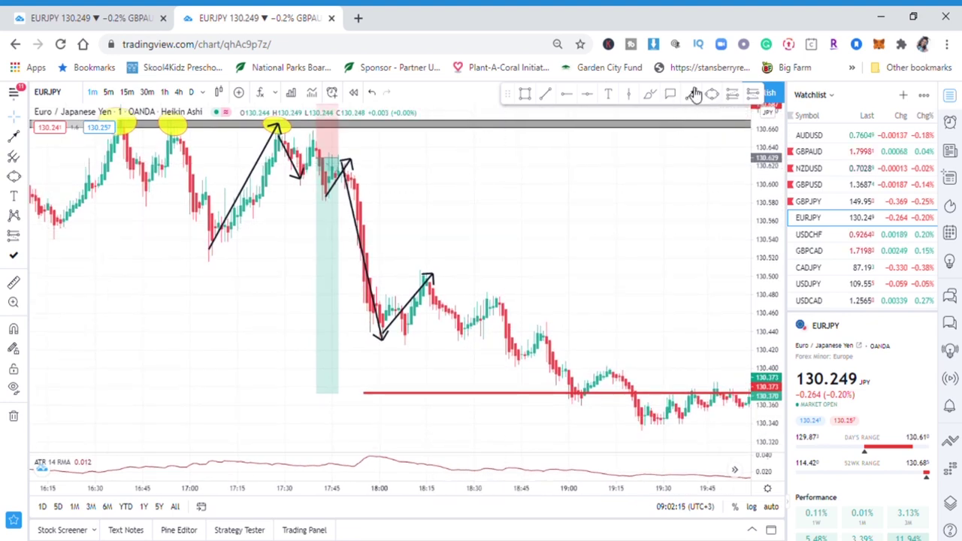
{"action": "left_click", "coordinate": [426, 278]}
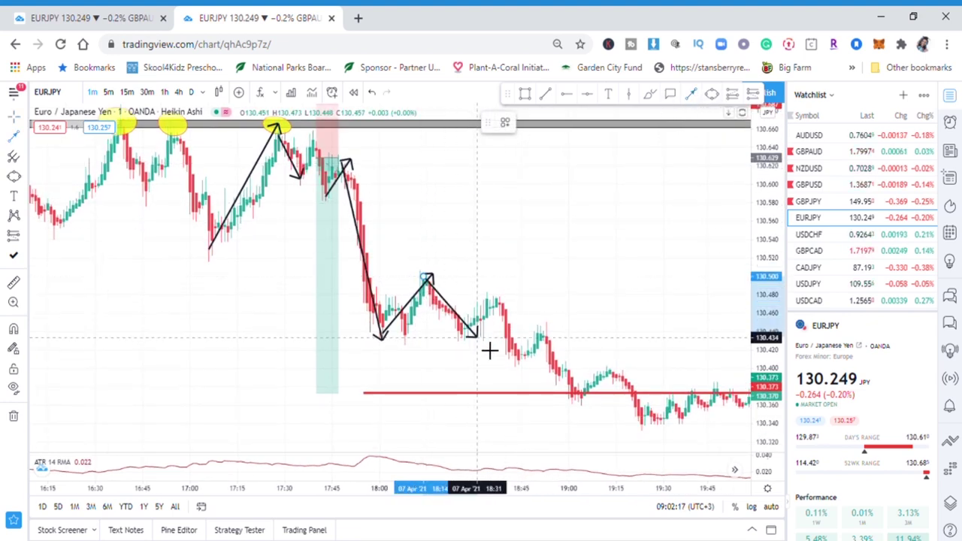
{"action": "left_click", "coordinate": [464, 348]}
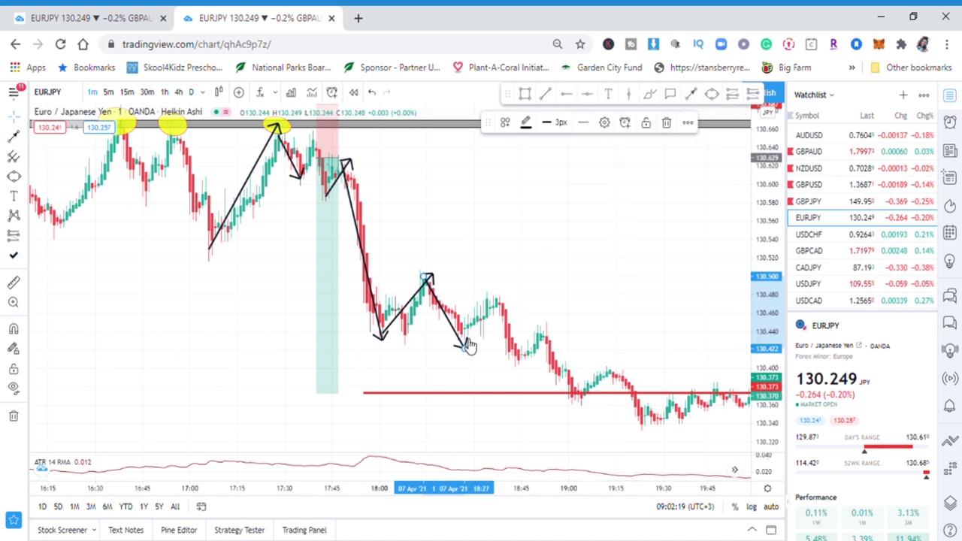
{"action": "left_click", "coordinate": [509, 315]}
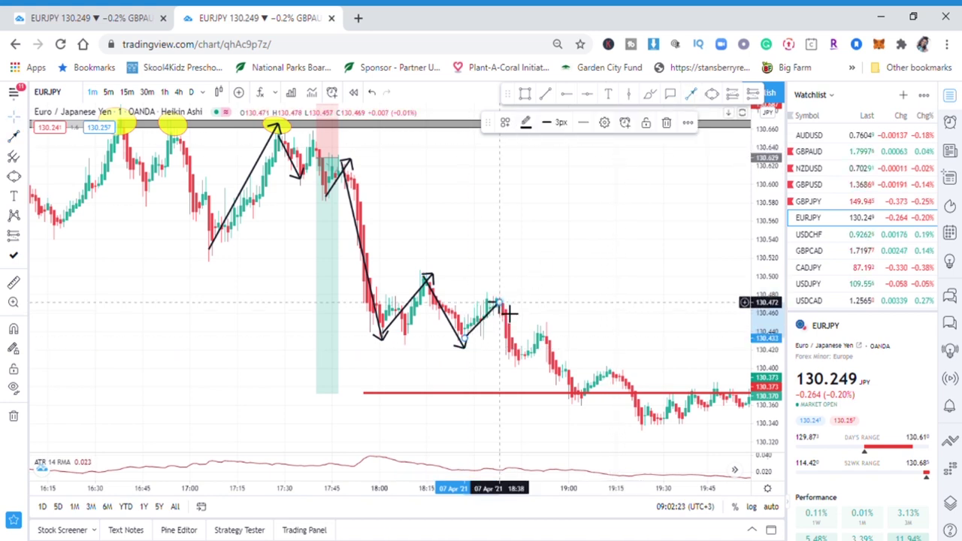
Add the final arrow from the last swing high down to the red 130.373 line.
{"action": "left_click", "coordinate": [693, 96]}
{"action": "left_click", "coordinate": [502, 304]}
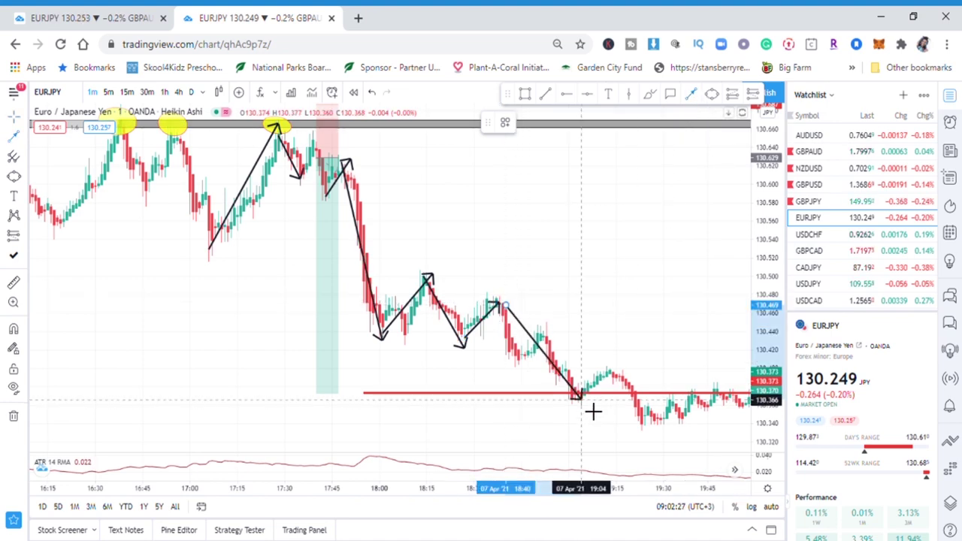
{"action": "double_click", "coordinate": [593, 411]}
{"action": "left_click_drag", "start_coordinate": [614, 271], "coordinate": [603, 173]}
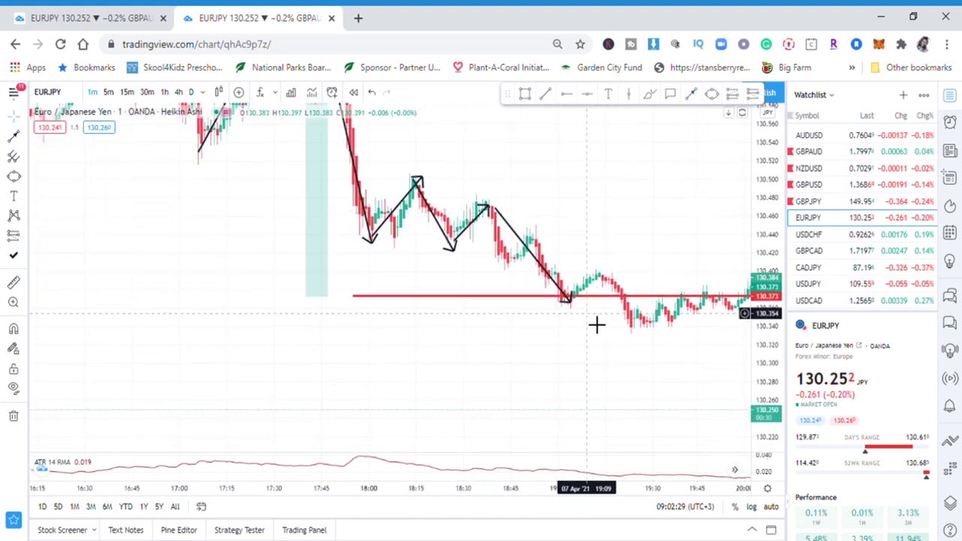
Stretch the short position box across the drop and draw a thin grey zone at the 130.329–130.337 low.
{"action": "left_click_drag", "start_coordinate": [633, 346], "coordinate": [444, 389]}
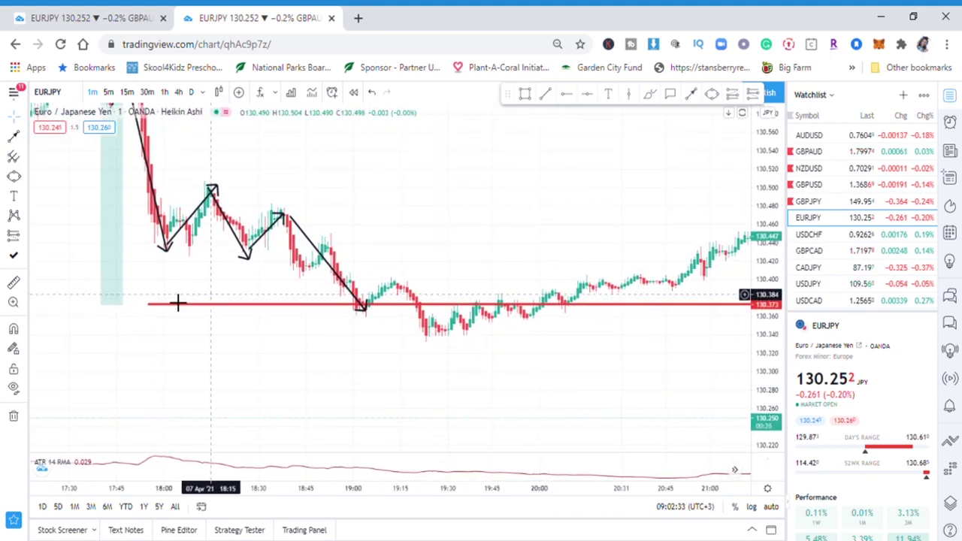
{"action": "left_click_drag", "start_coordinate": [448, 148], "coordinate": [557, 273]}
{"action": "left_click", "coordinate": [227, 186]}
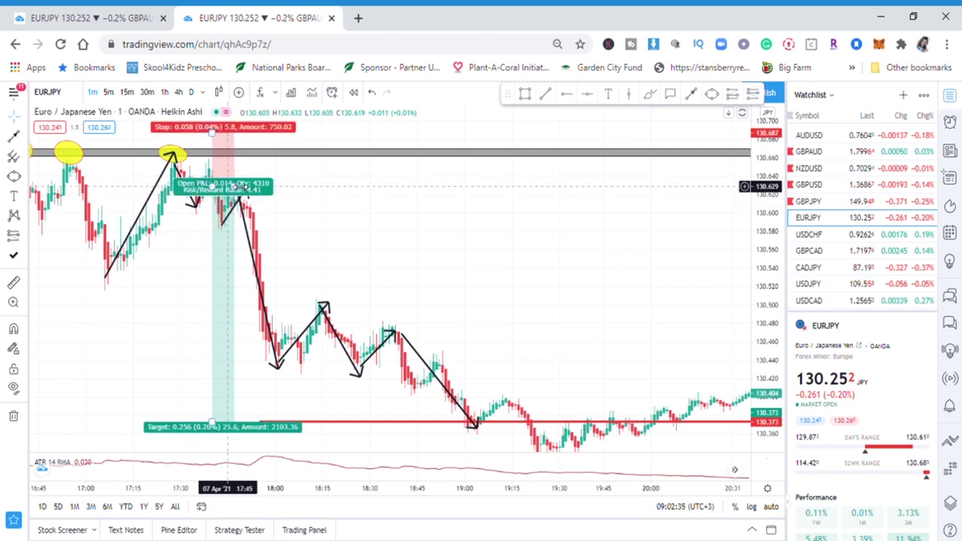
{"action": "left_click_drag", "start_coordinate": [244, 185], "coordinate": [518, 193]}
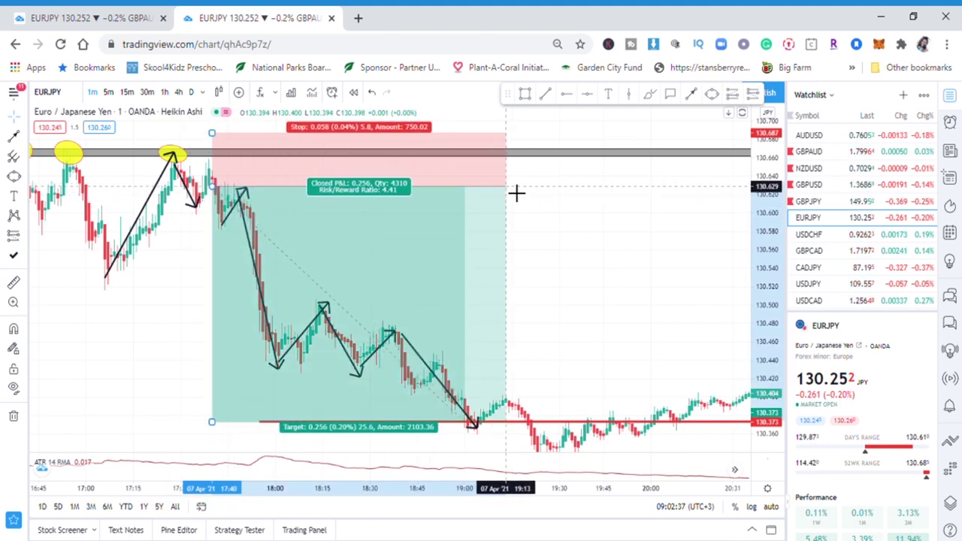
{"action": "left_click_drag", "start_coordinate": [567, 345], "coordinate": [414, 123]}
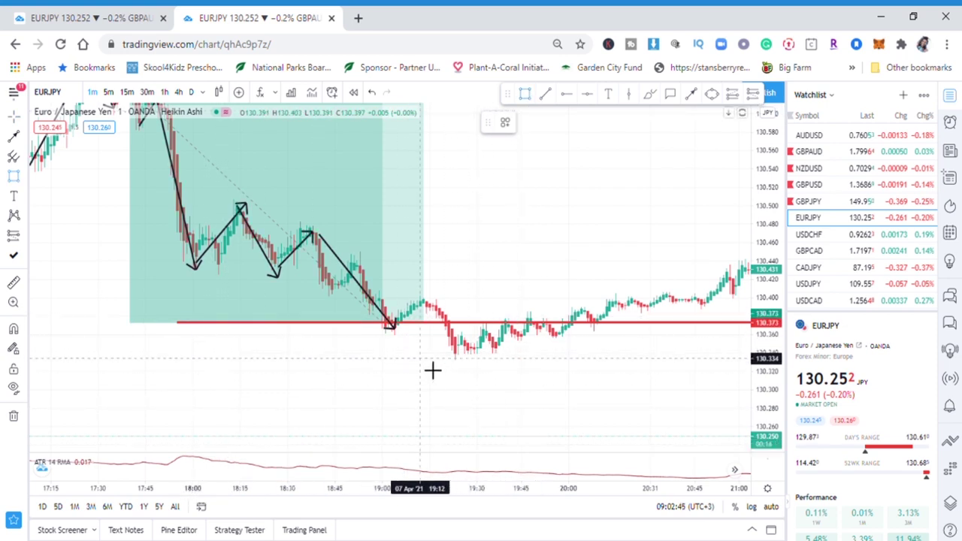
{"action": "left_click_drag", "start_coordinate": [420, 360], "coordinate": [679, 360]}
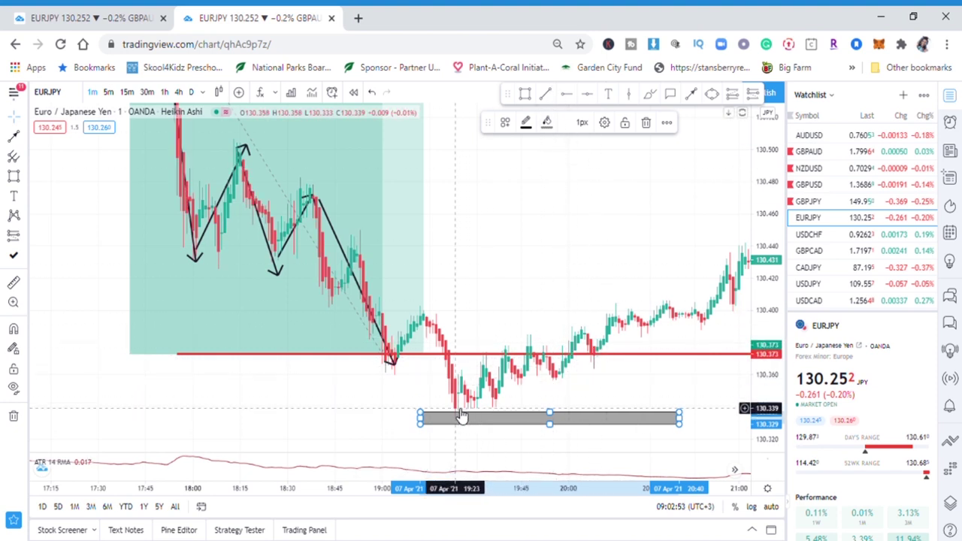
Draw a black trendline from the grey zone's left end up along the rising lows.
{"action": "left_click", "coordinate": [557, 393]}
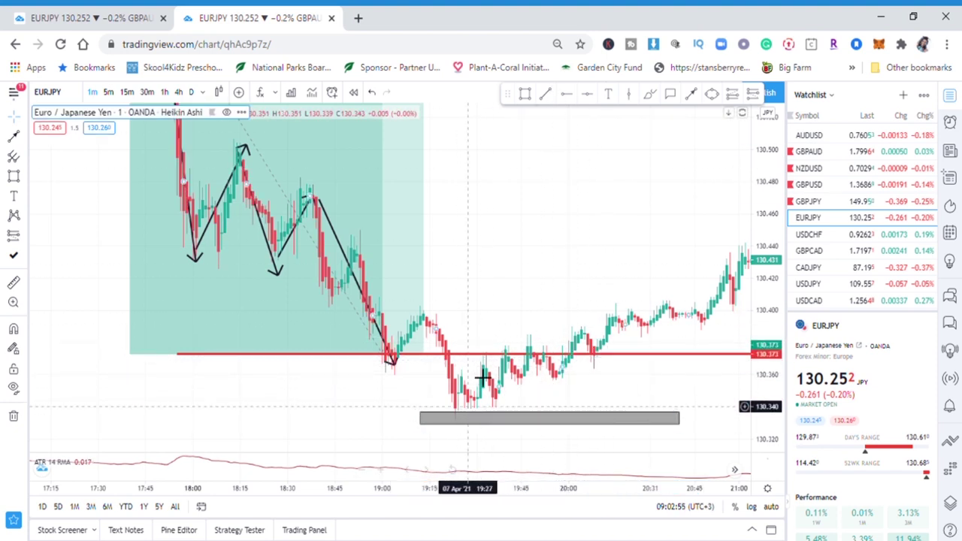
{"action": "left_click", "coordinate": [548, 95]}
{"action": "left_click", "coordinate": [457, 421]}
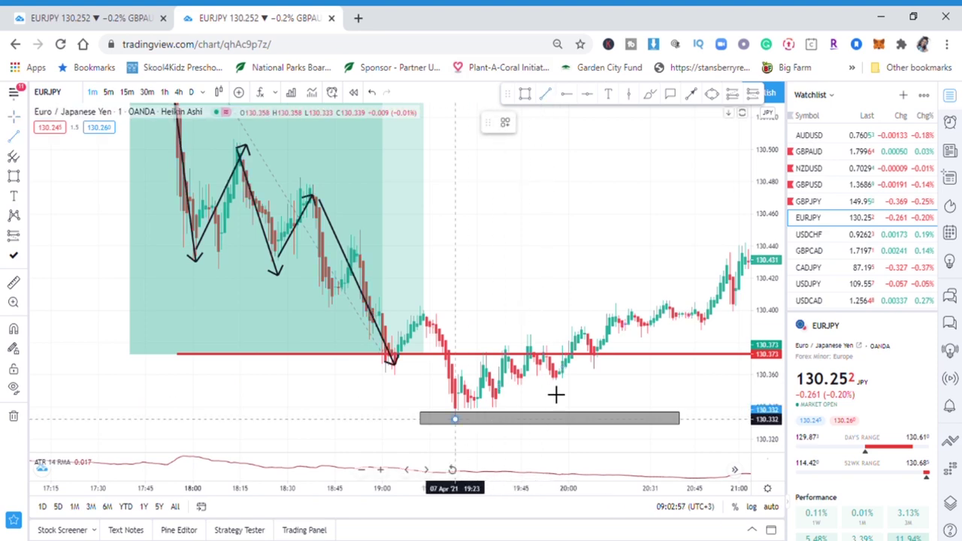
{"action": "left_click", "coordinate": [676, 336]}
{"action": "left_click_drag", "start_coordinate": [521, 292], "coordinate": [536, 186]}
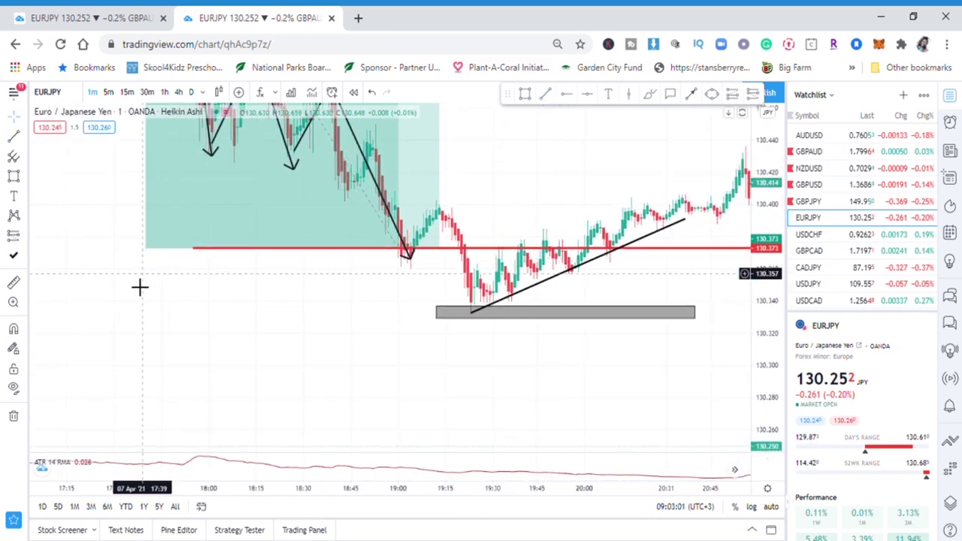
{"action": "left_click_drag", "start_coordinate": [148, 251], "coordinate": [168, 258]}
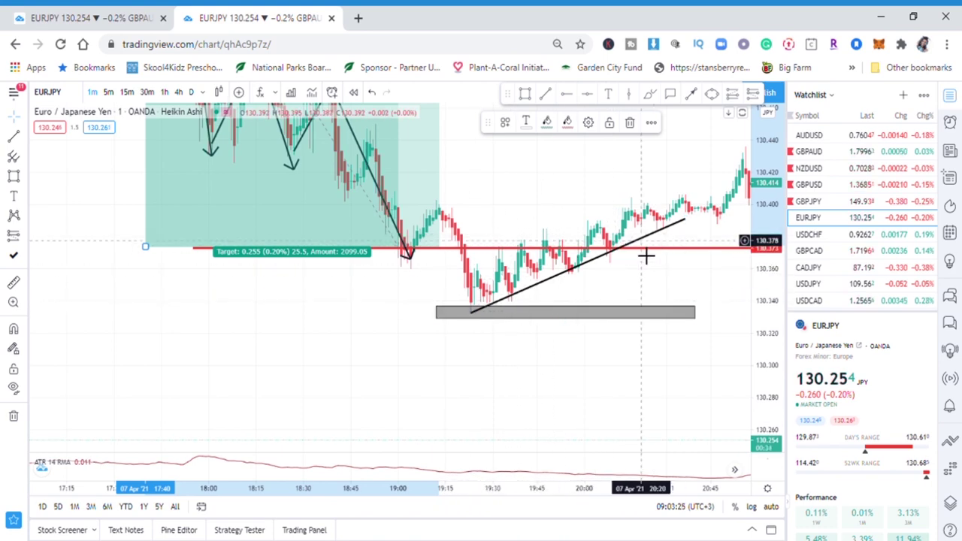
{"action": "left_click_drag", "start_coordinate": [669, 267], "coordinate": [468, 381]}
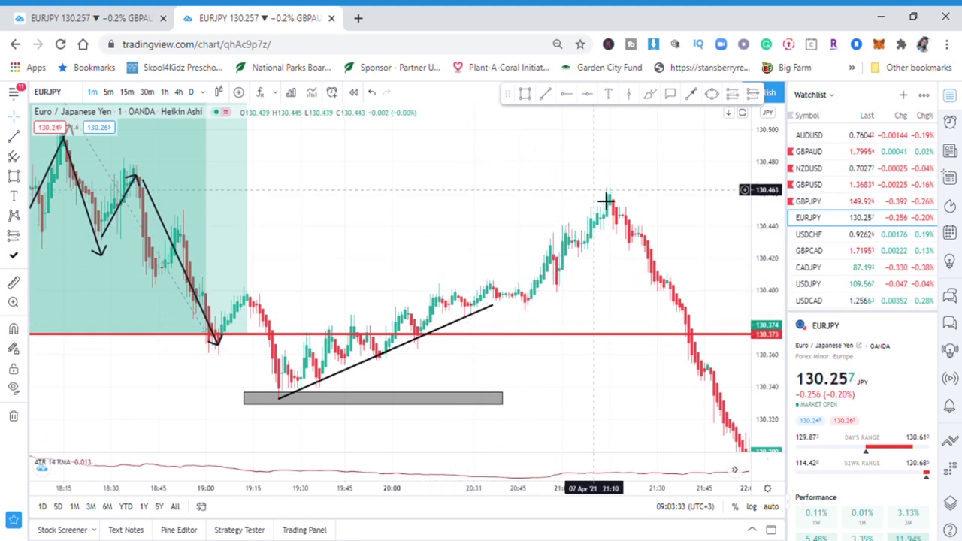
{"action": "scroll", "coordinate": [606, 201], "scroll_direction": "down", "scroll_amount": 2}
{"action": "left_click_drag", "start_coordinate": [651, 324], "coordinate": [531, 189]}
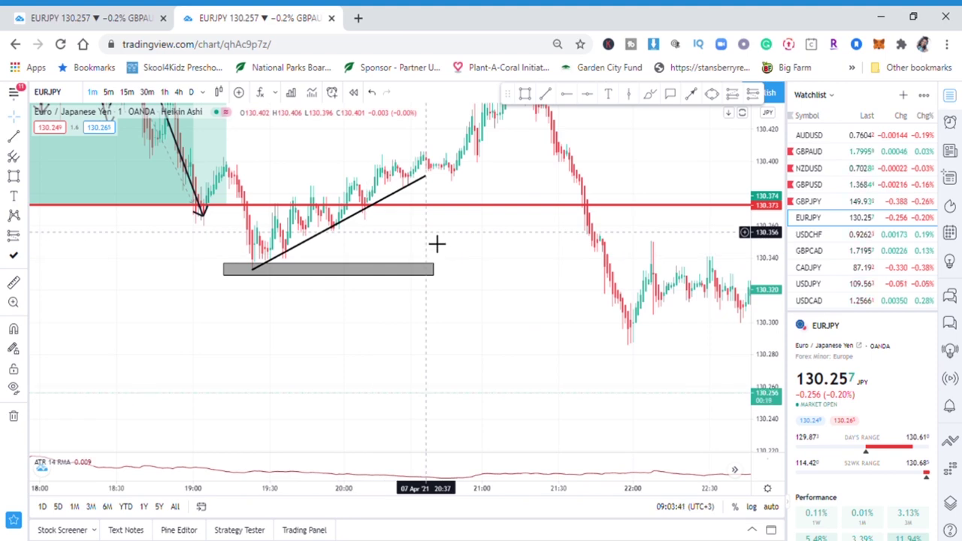
{"action": "left_click_drag", "start_coordinate": [437, 243], "coordinate": [729, 203]}
{"action": "double_click", "coordinate": [782, 202]}
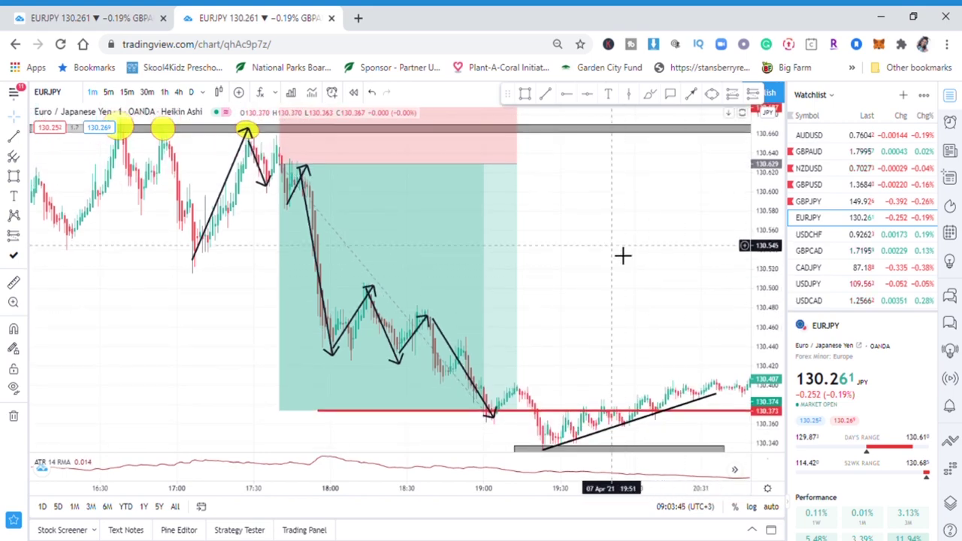
{"action": "scroll", "coordinate": [622, 257], "scroll_direction": "up", "scroll_amount": 1}
{"action": "left_click_drag", "start_coordinate": [567, 252], "coordinate": [636, 278]}
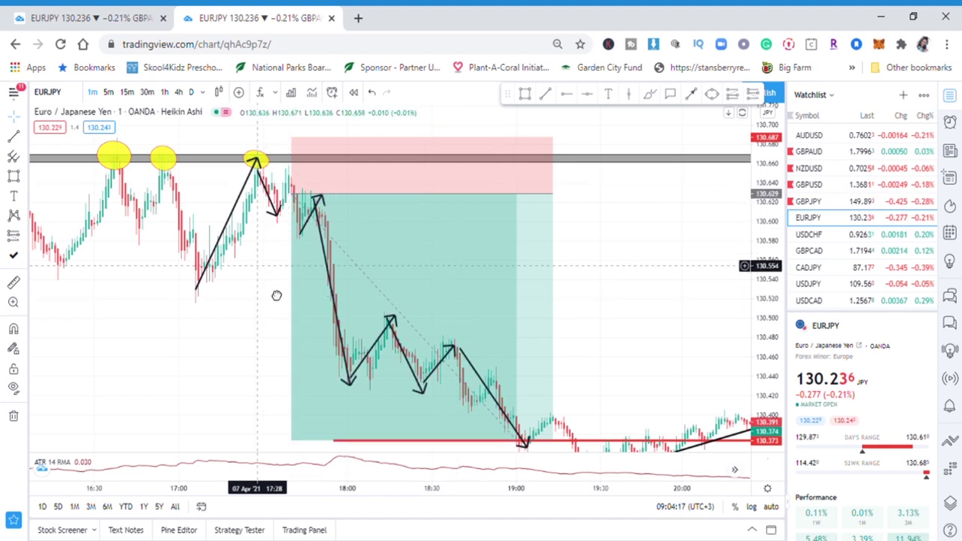
{"action": "left_click_drag", "start_coordinate": [271, 284], "coordinate": [338, 349]}
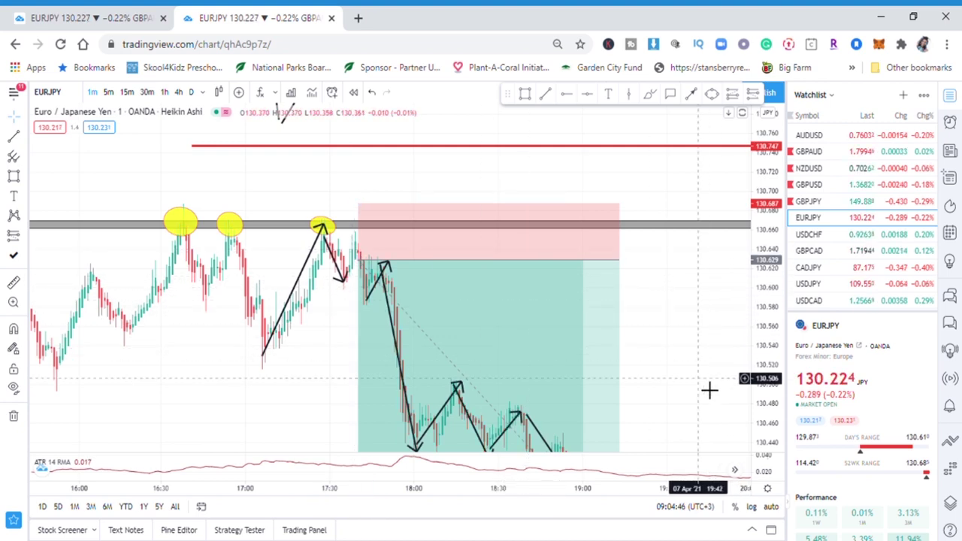
{"action": "left_click_drag", "start_coordinate": [708, 401], "coordinate": [675, 294]}
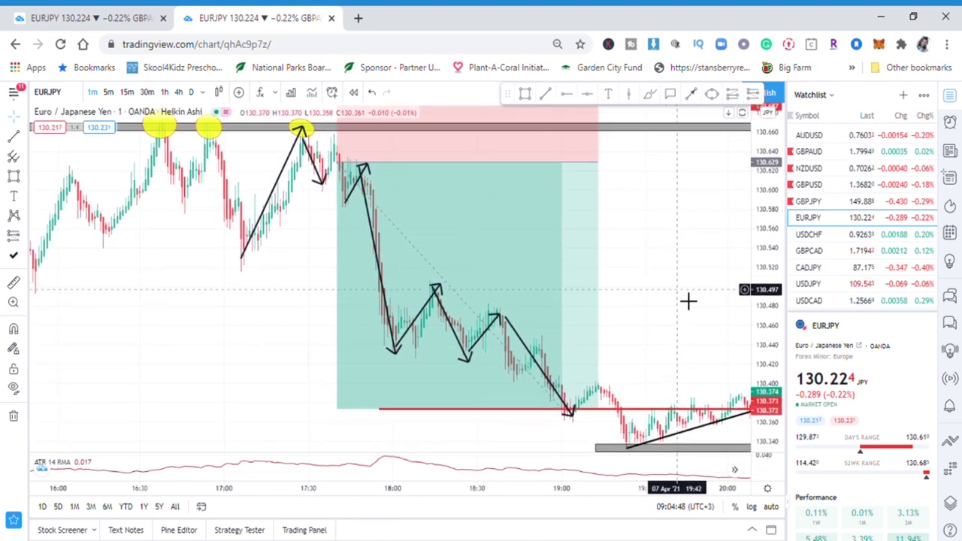
{"action": "scroll", "coordinate": [682, 313], "scroll_direction": "up", "scroll_amount": 1}
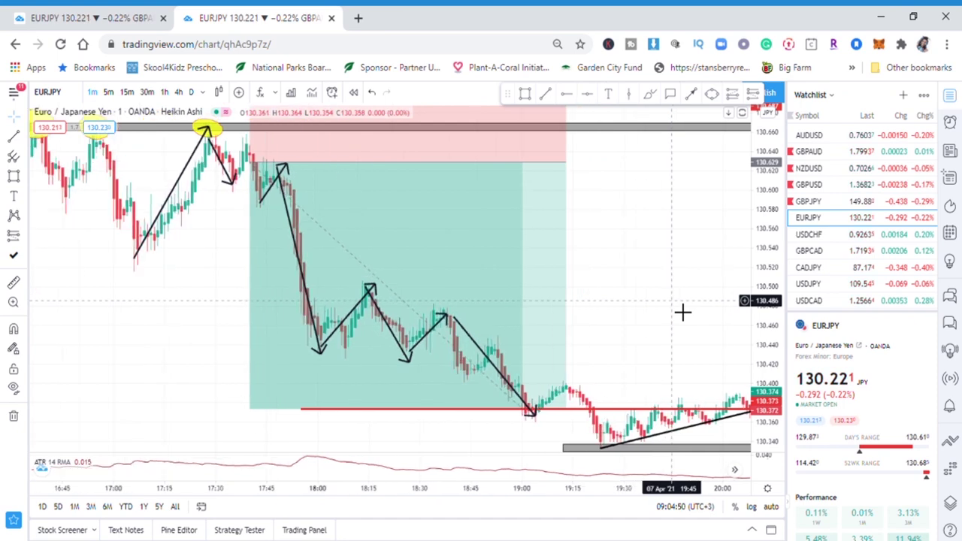
{"action": "left_click_drag", "start_coordinate": [694, 303], "coordinate": [726, 353]}
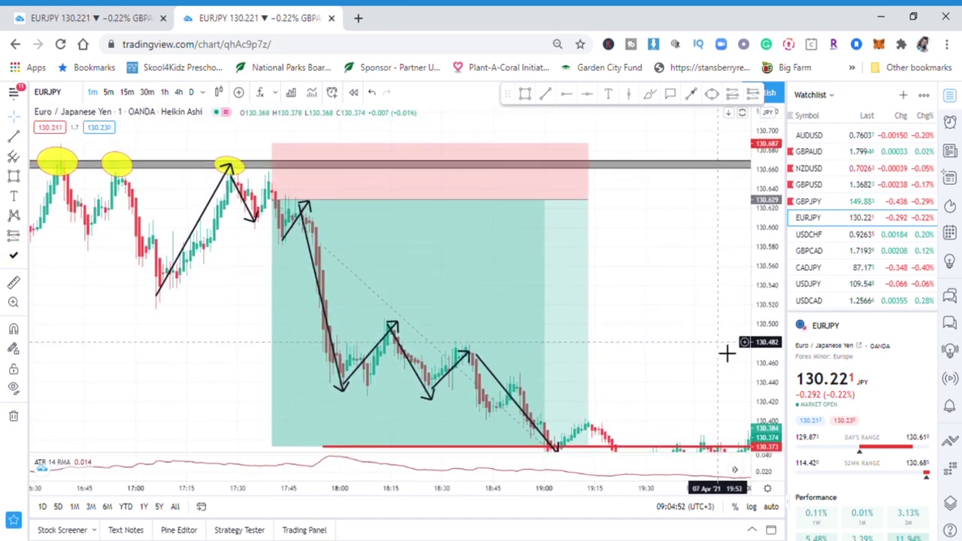